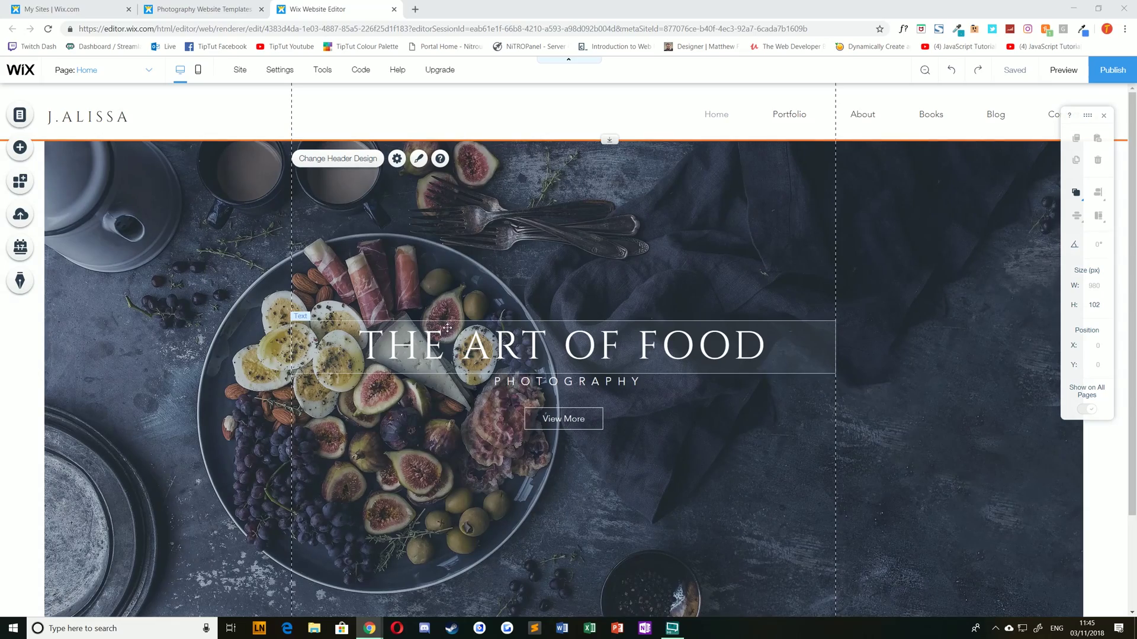
- Step through the Portfolio, About and 1_st gallery pages to Books, then close the pages list
{"action": "scroll", "coordinate": [446, 338], "scroll_direction": "down", "scroll_amount": 2}
{"action": "scroll", "coordinate": [236, 267], "scroll_direction": "up", "scroll_amount": 2}
{"action": "left_click", "coordinate": [34, 117]}
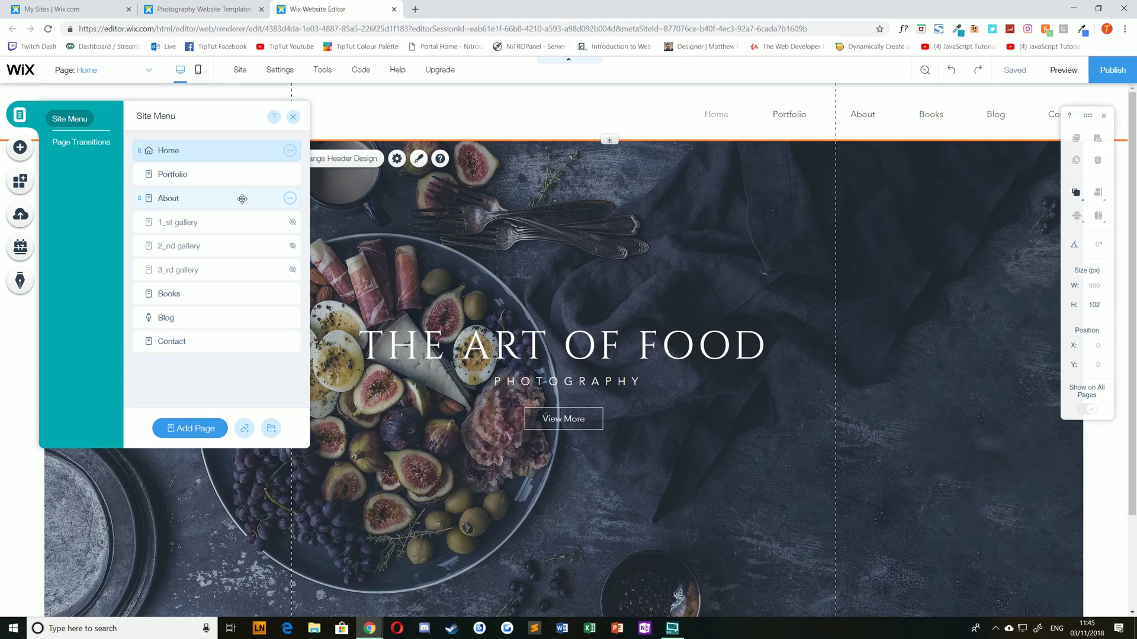
{"action": "left_click", "coordinate": [203, 174]}
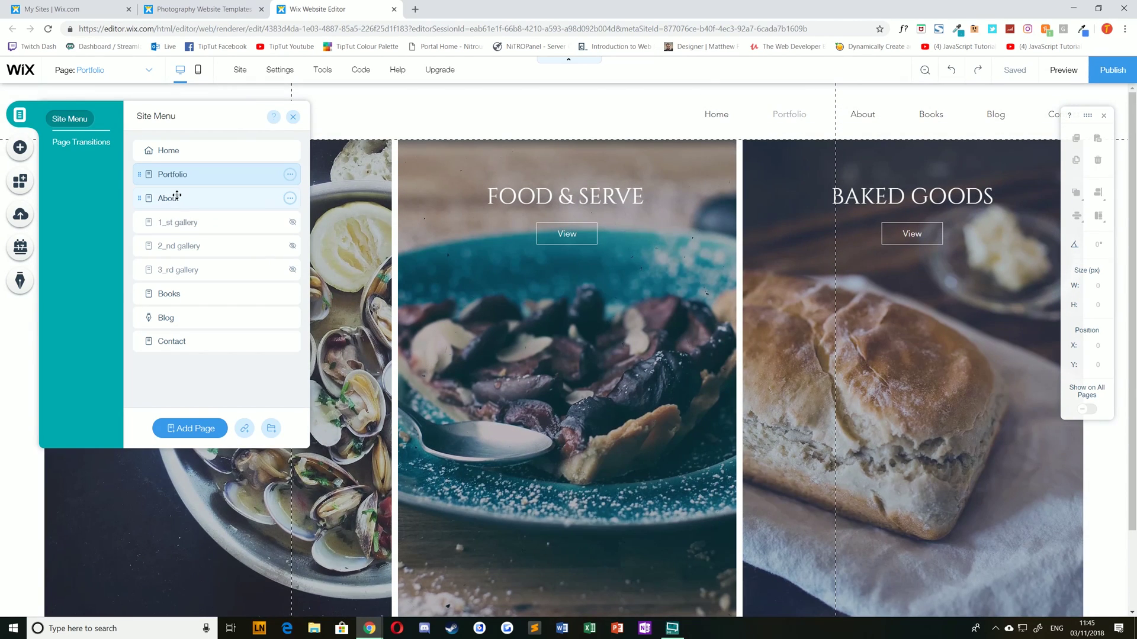
{"action": "left_click", "coordinate": [148, 198]}
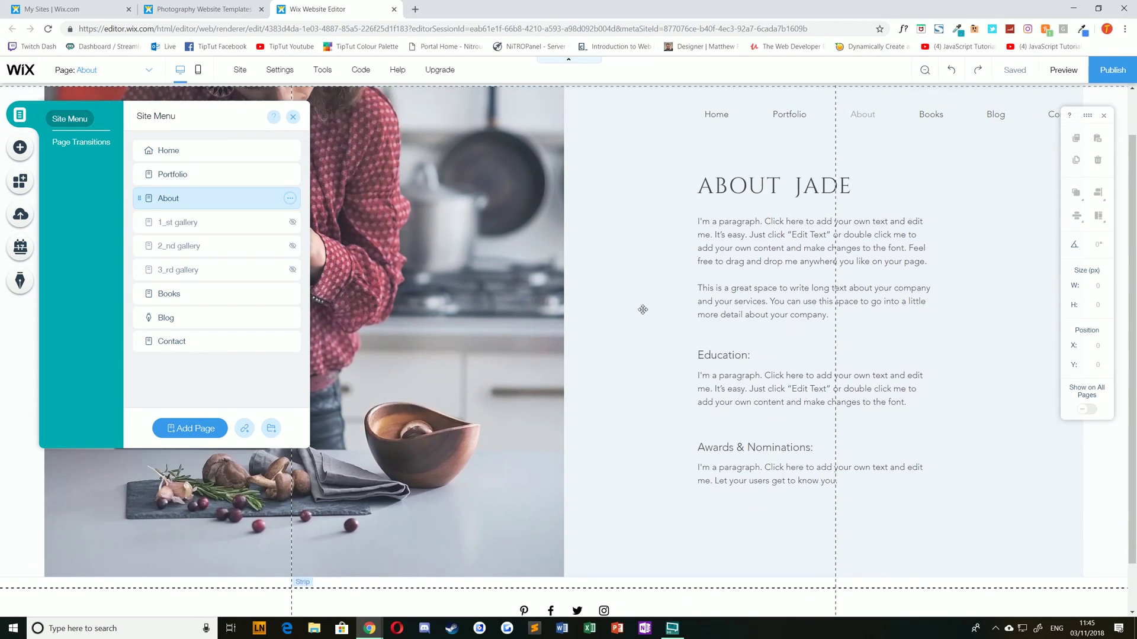
{"action": "left_click", "coordinate": [199, 224]}
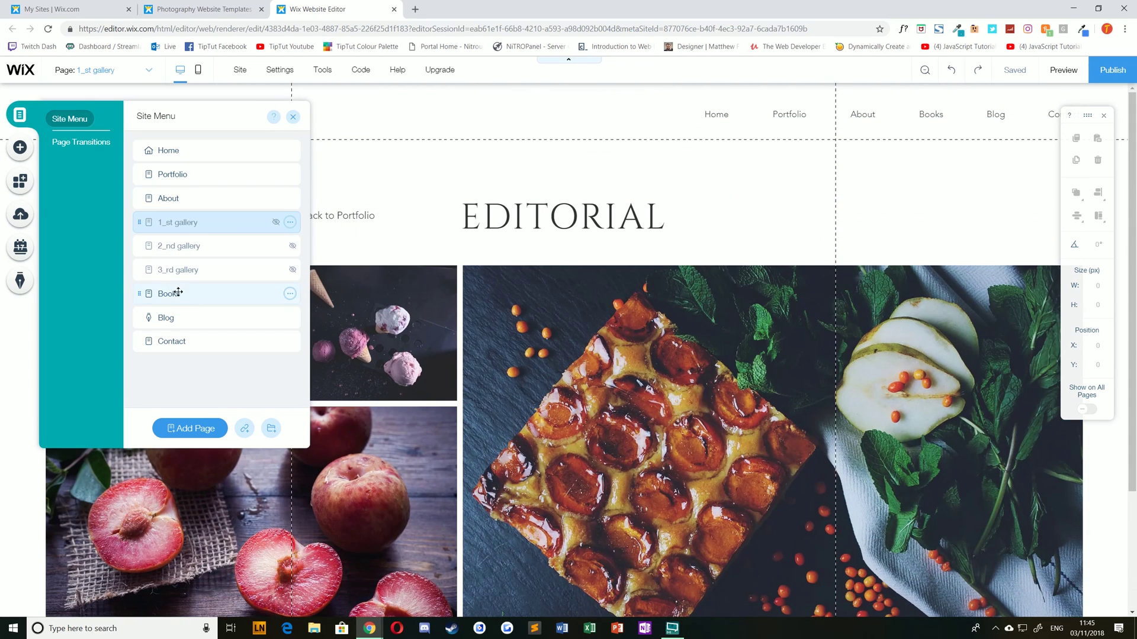
{"action": "left_click", "coordinate": [178, 292]}
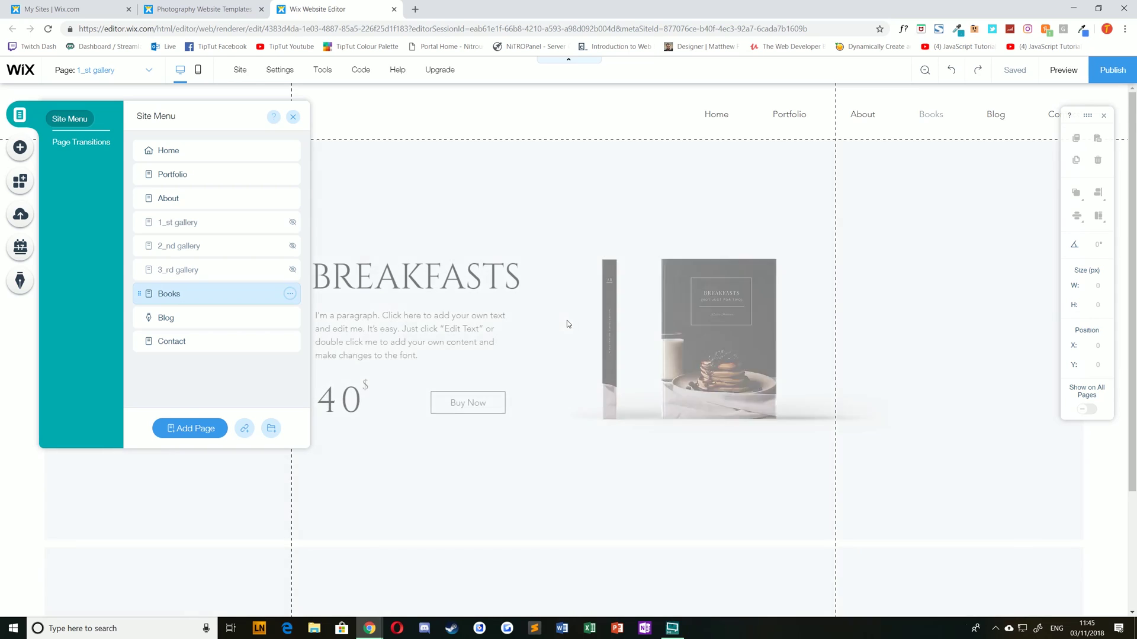
{"action": "scroll", "coordinate": [504, 402], "scroll_direction": "down", "scroll_amount": 4}
{"action": "scroll", "coordinate": [533, 404], "scroll_direction": "down", "scroll_amount": 10}
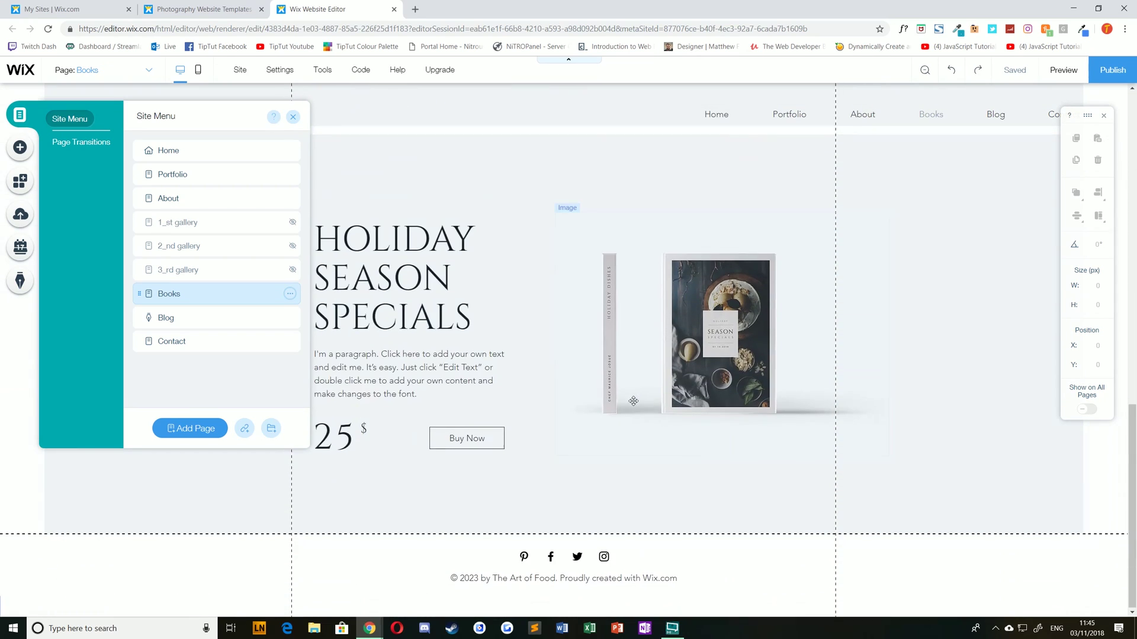
{"action": "scroll", "coordinate": [654, 400], "scroll_direction": "up", "scroll_amount": 10}
{"action": "scroll", "coordinate": [659, 405], "scroll_direction": "up", "scroll_amount": 3}
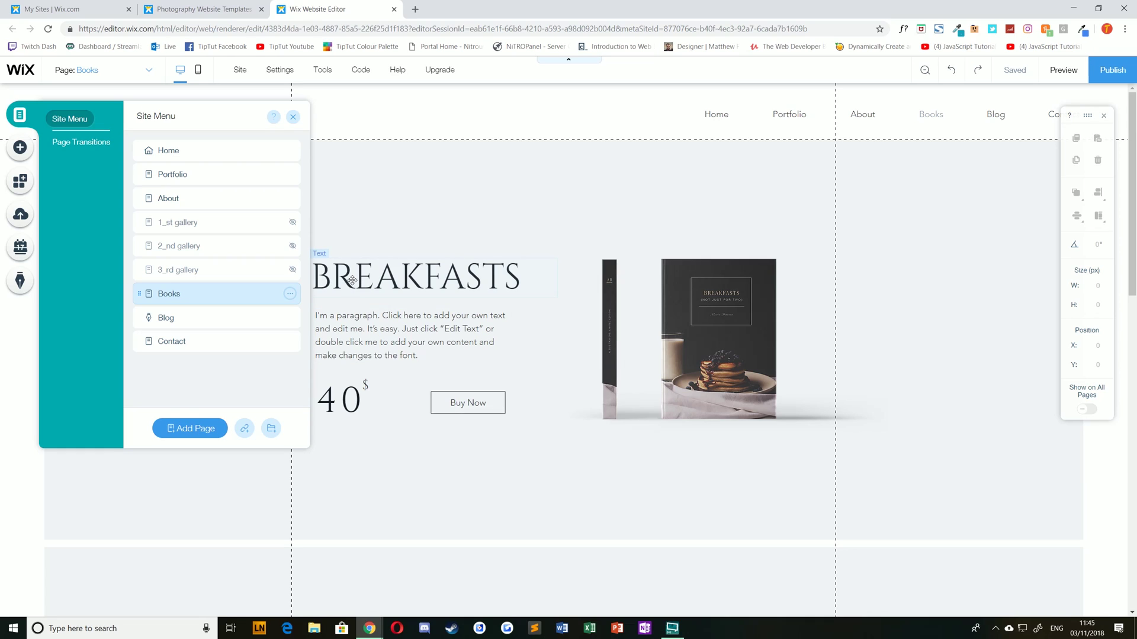
{"action": "left_click", "coordinate": [292, 117]}
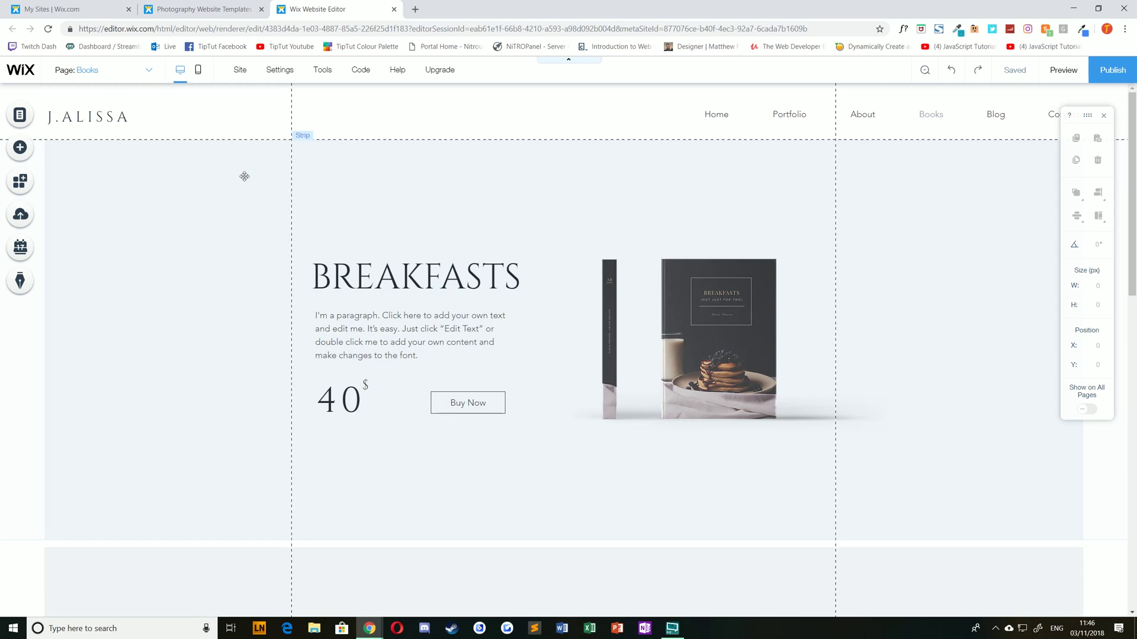
{"action": "scroll", "coordinate": [585, 361], "scroll_direction": "down", "scroll_amount": 10}
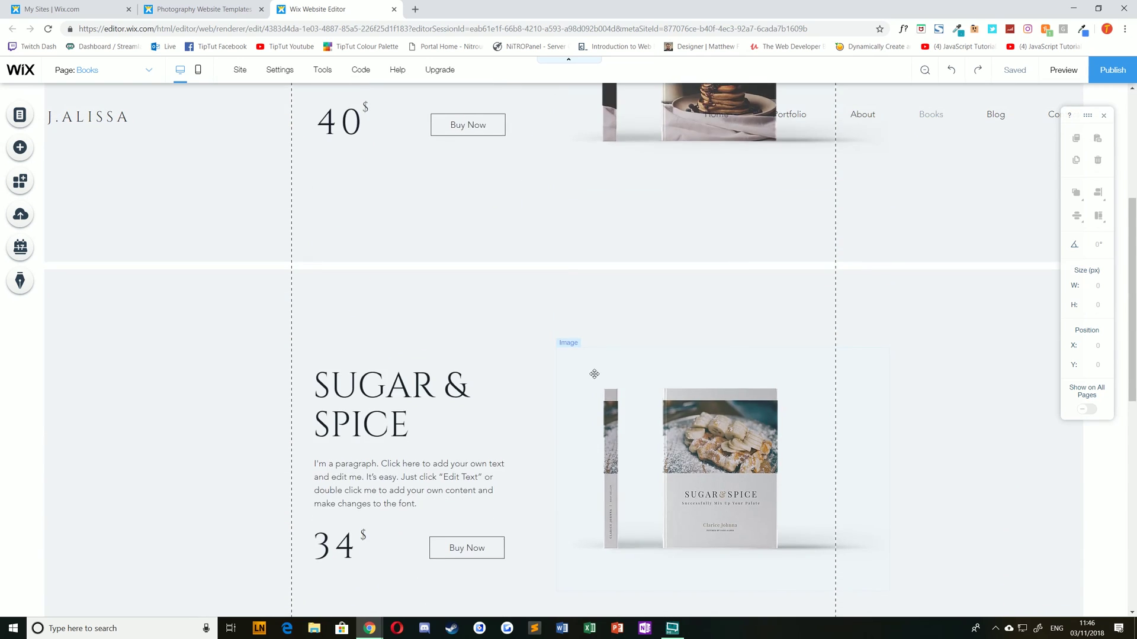
{"action": "scroll", "coordinate": [645, 371], "scroll_direction": "down", "scroll_amount": 3}
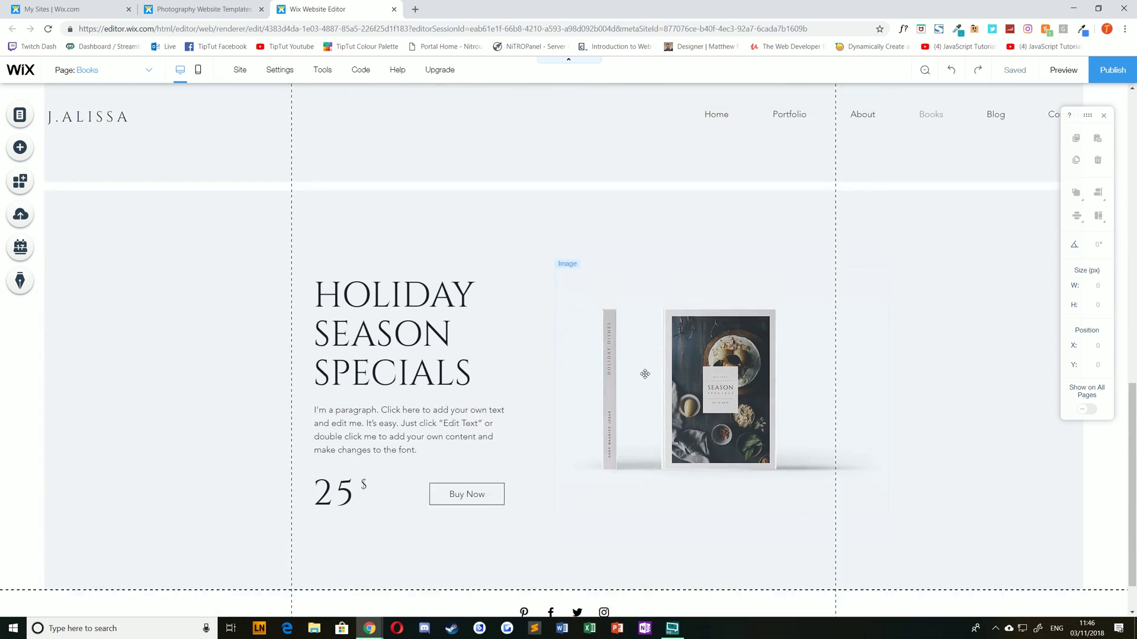
{"action": "scroll", "coordinate": [647, 371], "scroll_direction": "up", "scroll_amount": 13}
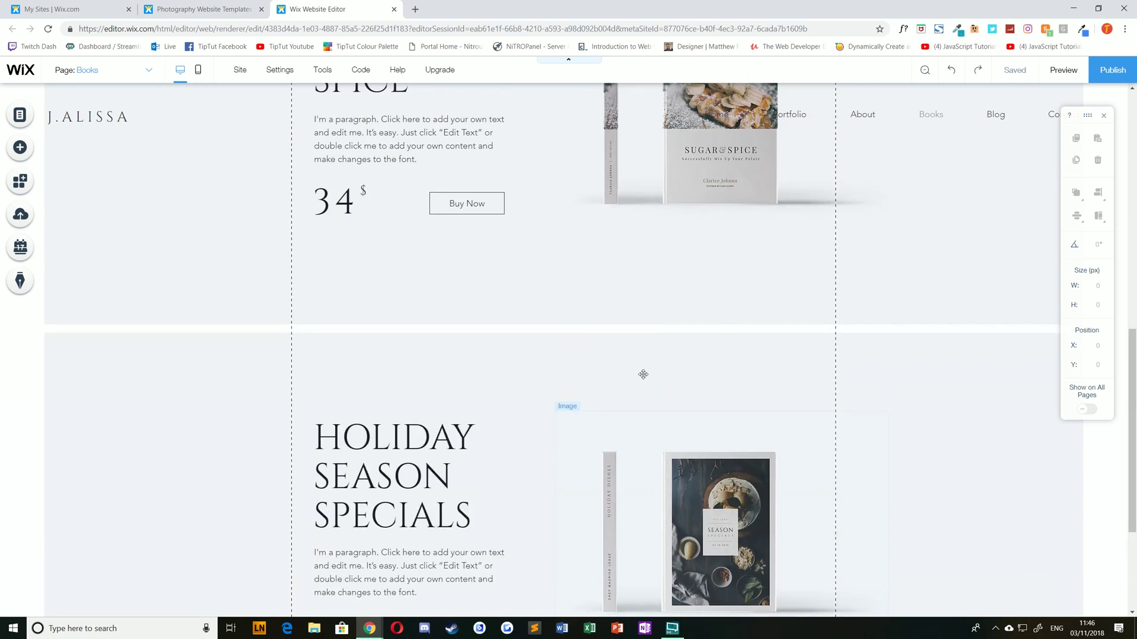
{"action": "scroll", "coordinate": [646, 381], "scroll_direction": "down", "scroll_amount": 13}
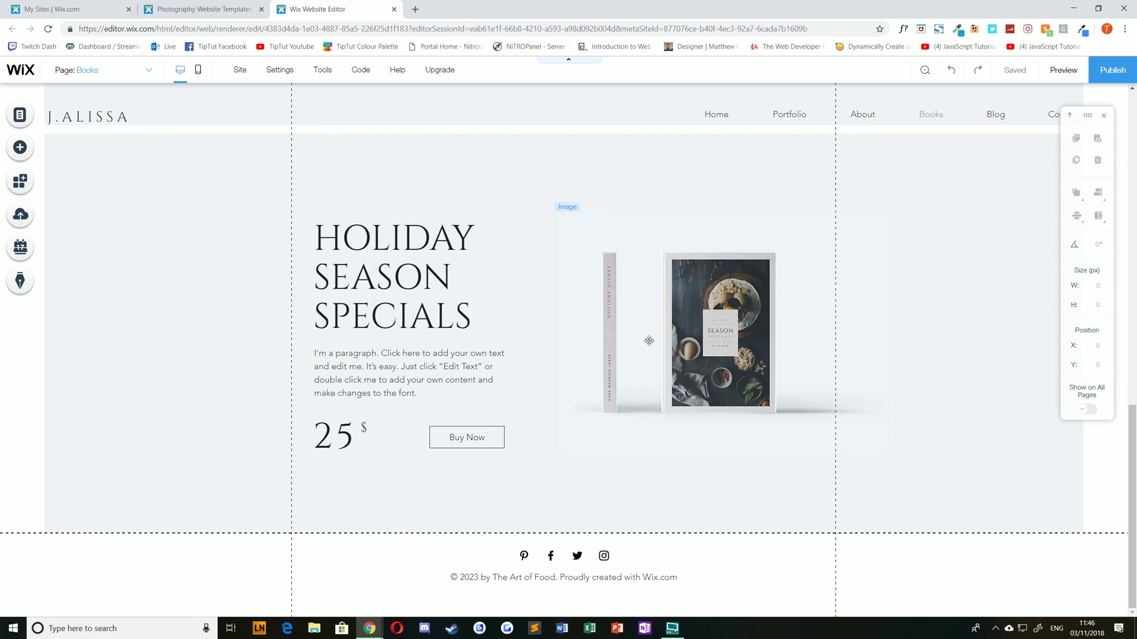
{"action": "scroll", "coordinate": [543, 272], "scroll_direction": "up", "scroll_amount": 2}
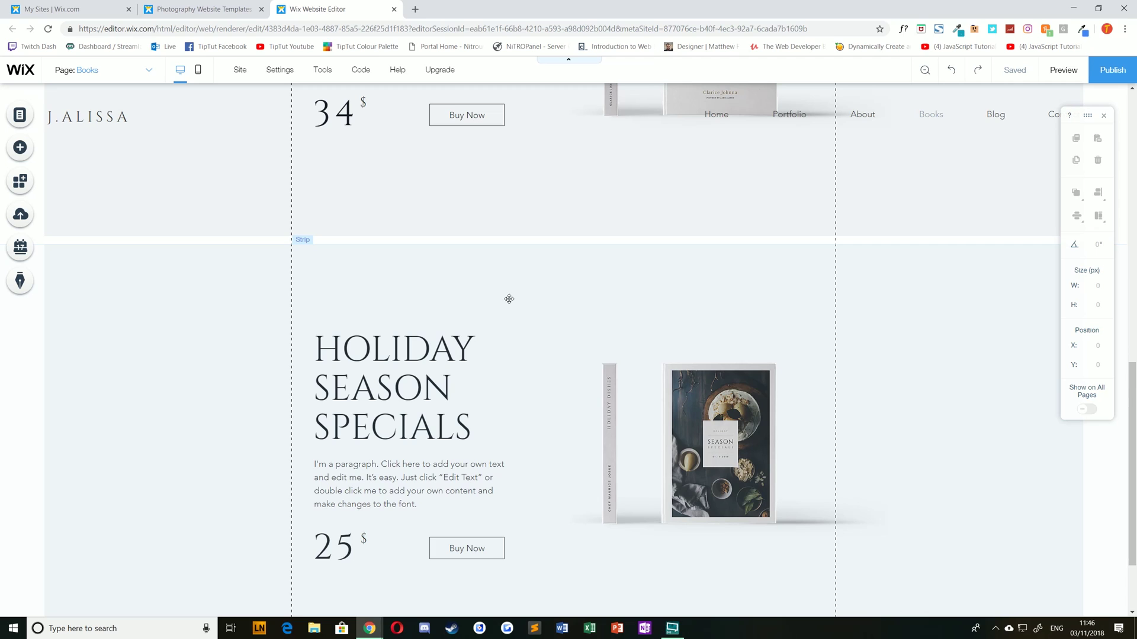
{"action": "scroll", "coordinate": [513, 294], "scroll_direction": "up", "scroll_amount": 5}
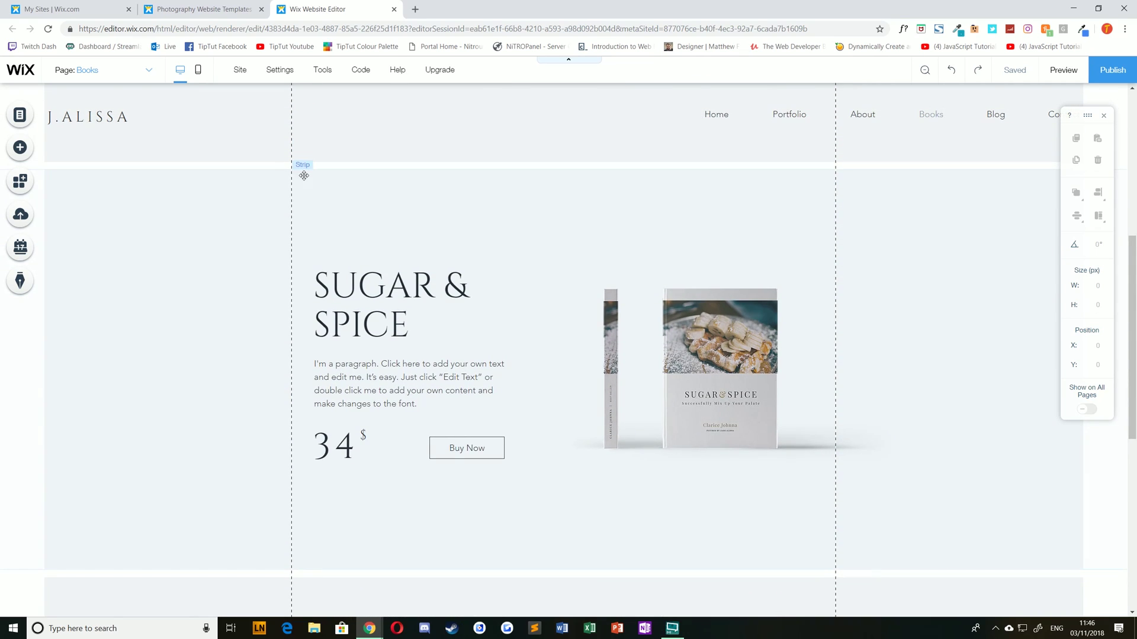
{"action": "scroll", "coordinate": [233, 206], "scroll_direction": "down", "scroll_amount": 1}
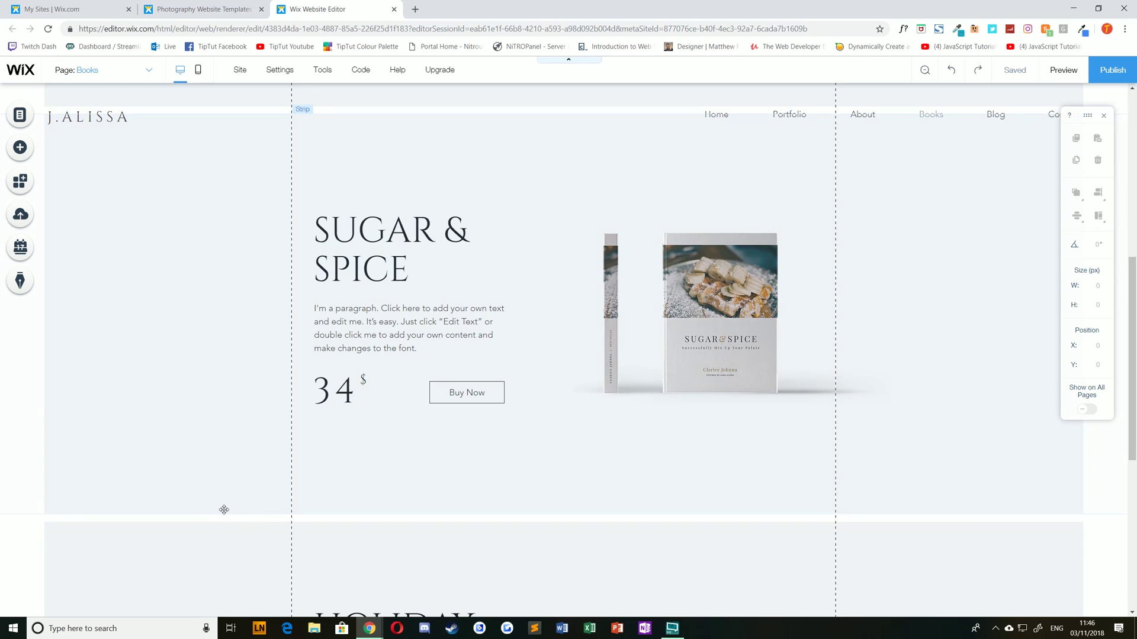
{"action": "scroll", "coordinate": [310, 462], "scroll_direction": "down", "scroll_amount": 5}
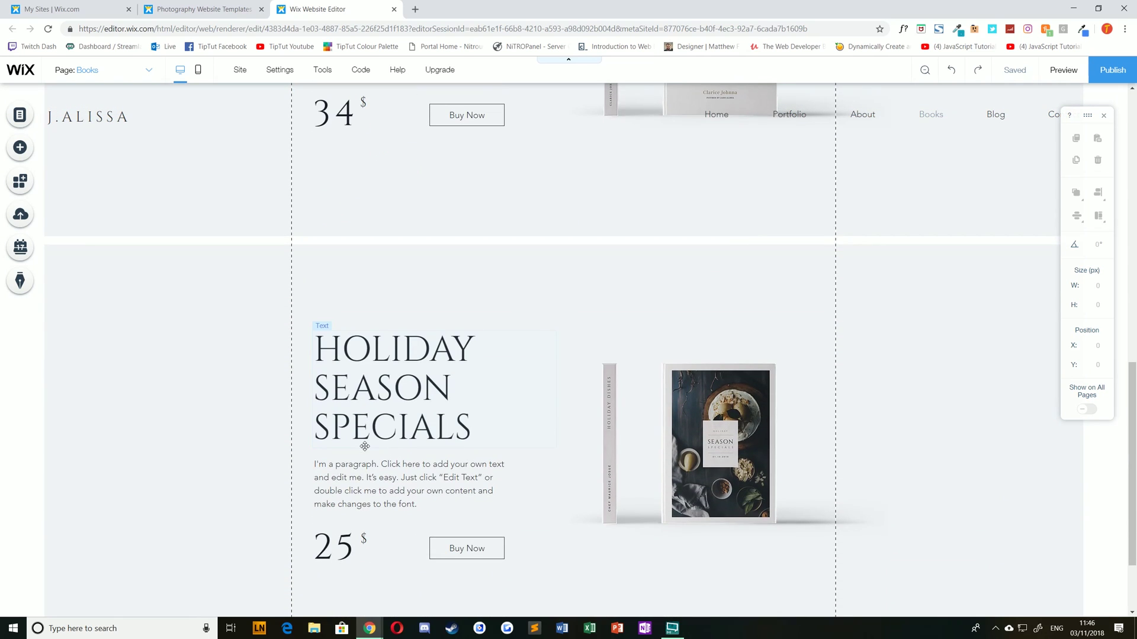
{"action": "scroll", "coordinate": [364, 447], "scroll_direction": "down", "scroll_amount": 2}
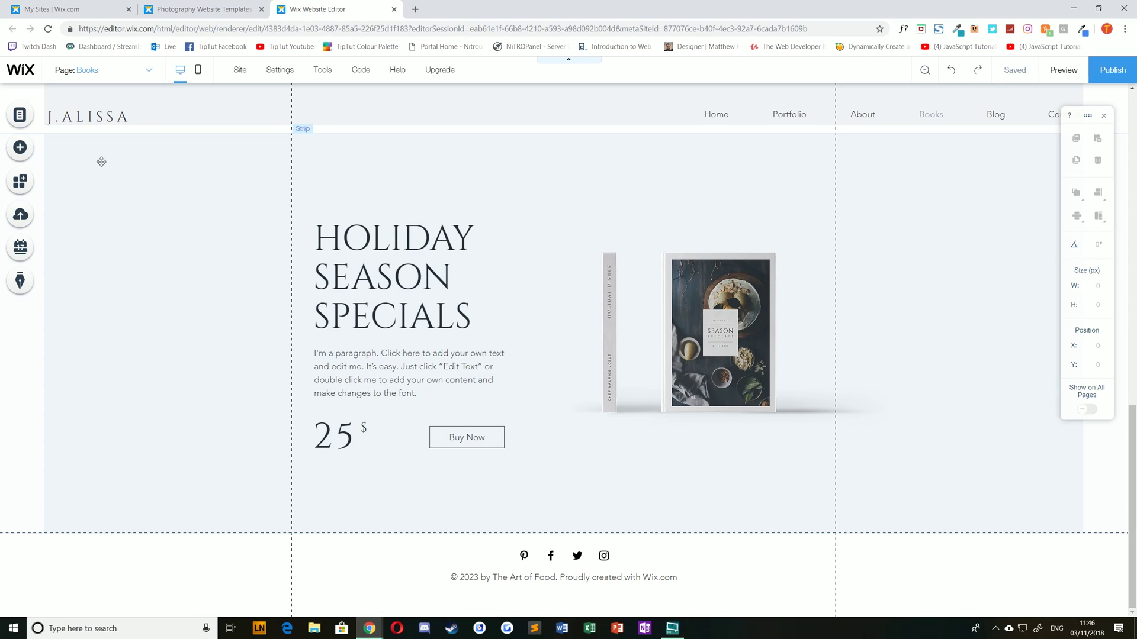
{"action": "left_click", "coordinate": [21, 149]}
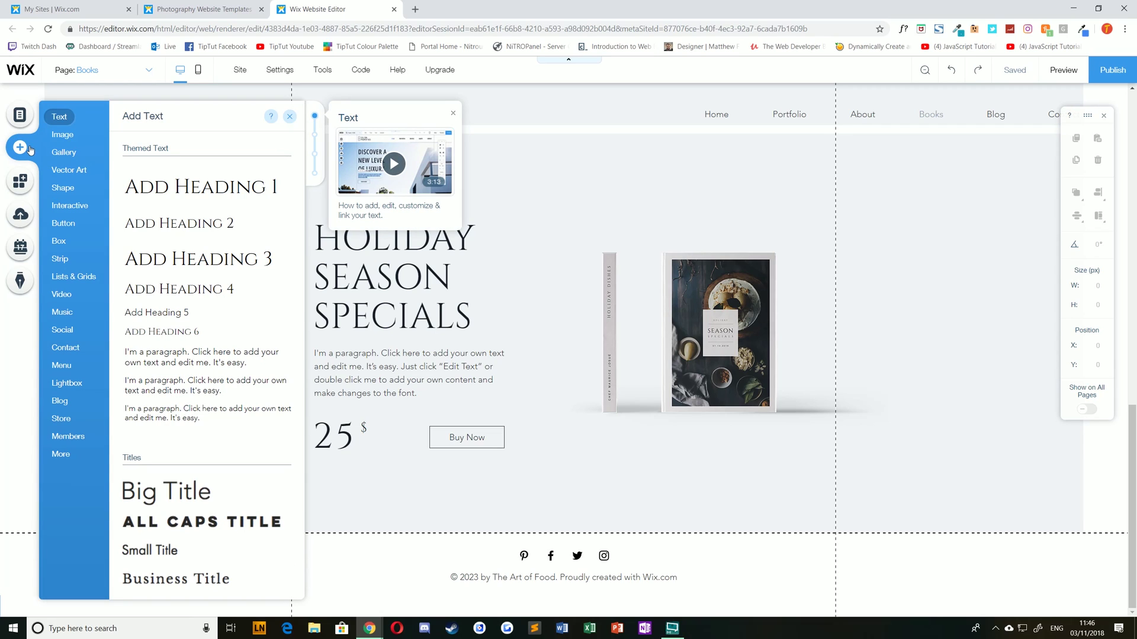
- Drag the black Testimonials strip onto Books just below the Holiday Season Specials section
{"action": "left_click", "coordinate": [82, 275]}
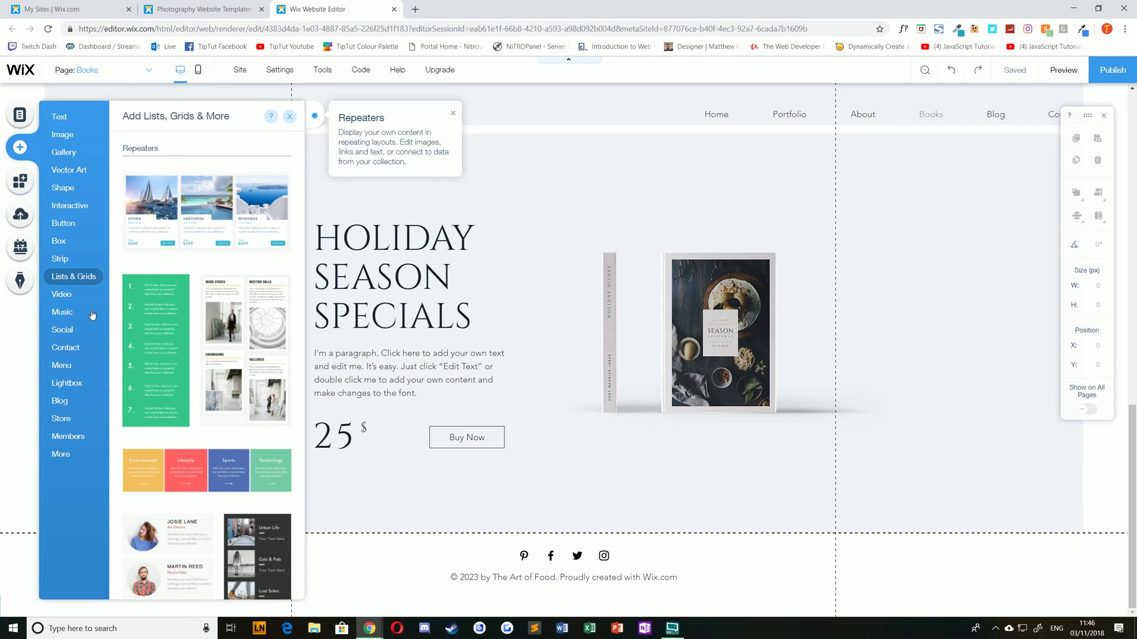
{"action": "mouse_move", "coordinate": [68, 264]}
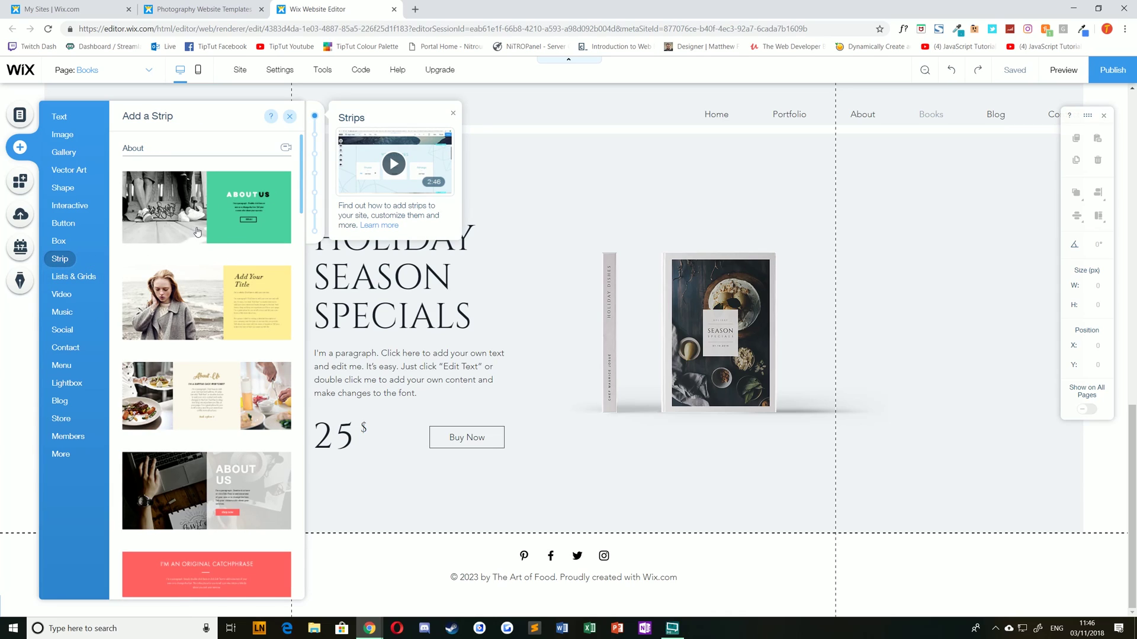
{"action": "scroll", "coordinate": [208, 284], "scroll_direction": "down", "scroll_amount": 10}
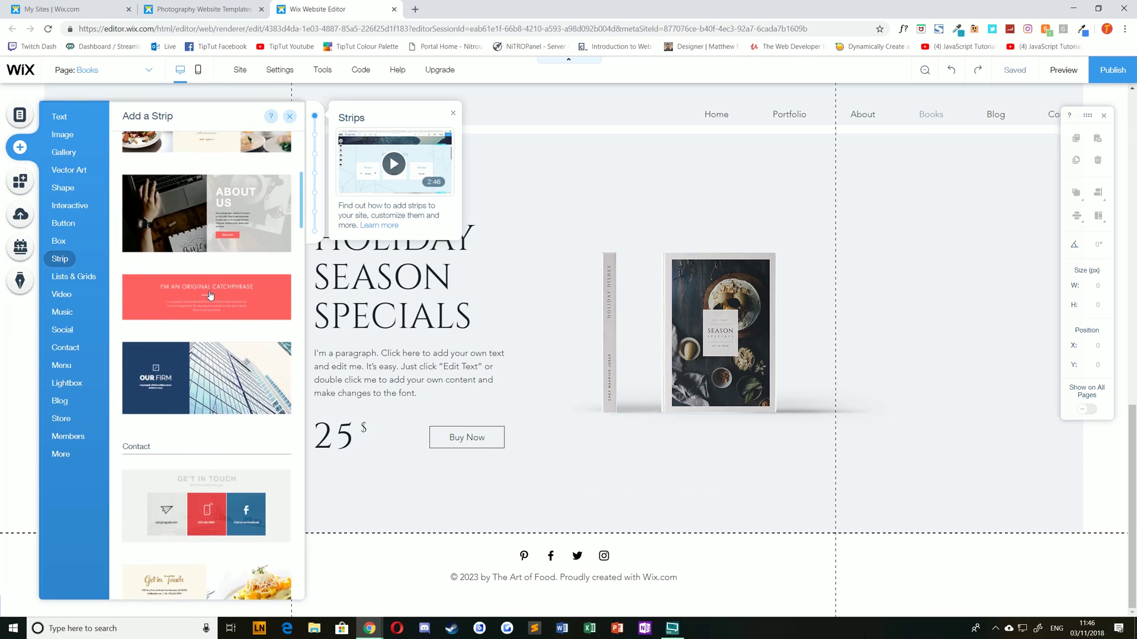
{"action": "scroll", "coordinate": [216, 315], "scroll_direction": "down", "scroll_amount": 15}
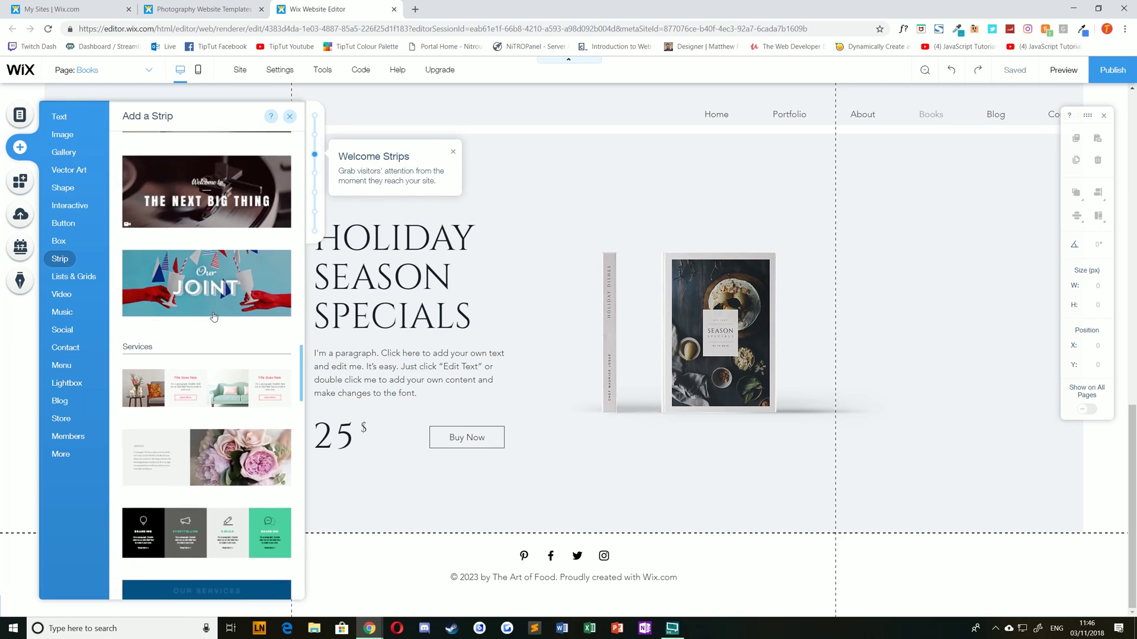
{"action": "scroll", "coordinate": [217, 320], "scroll_direction": "down", "scroll_amount": 10}
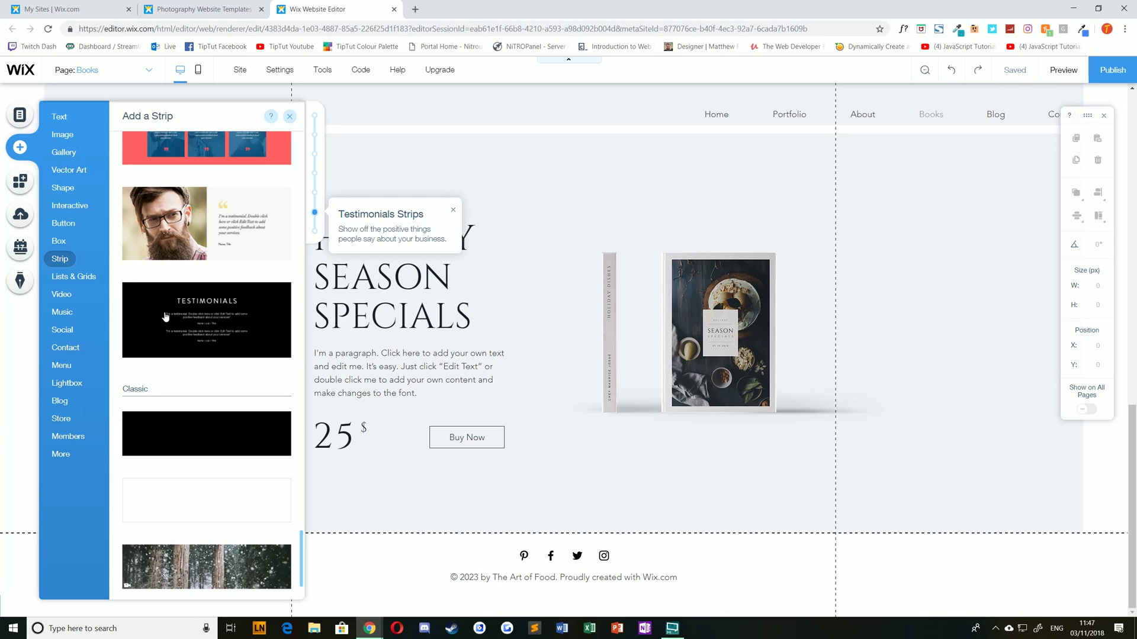
{"action": "left_click_drag", "start_coordinate": [165, 316], "coordinate": [494, 406]}
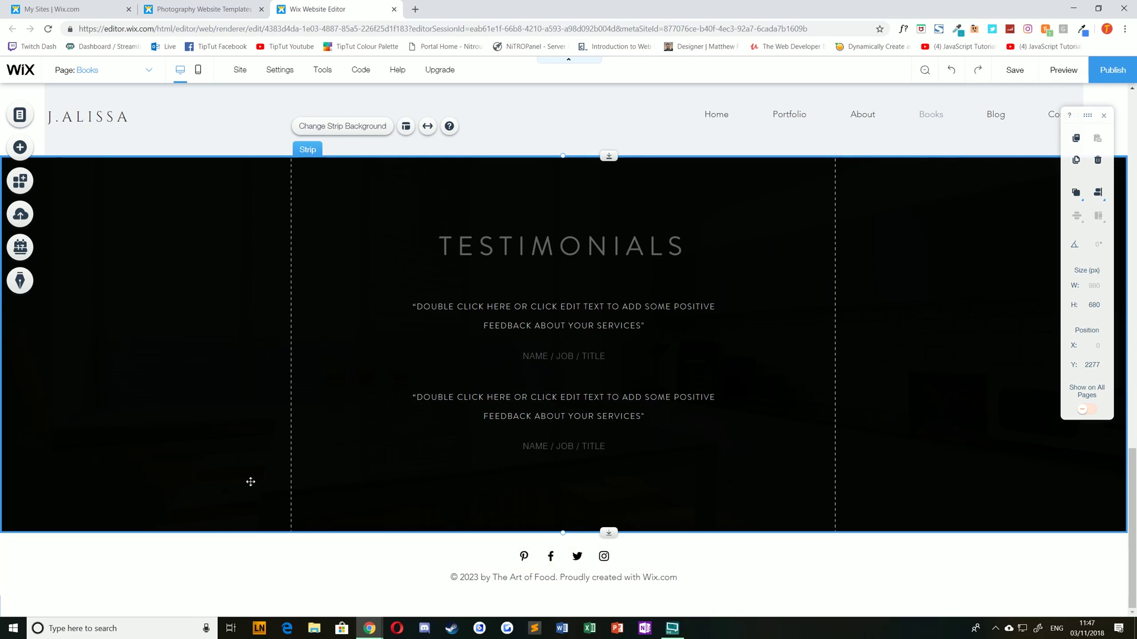
{"action": "left_click", "coordinate": [20, 148]}
- Place a new anchor at the top edge of the Testimonials strip
{"action": "left_click", "coordinate": [73, 459]}
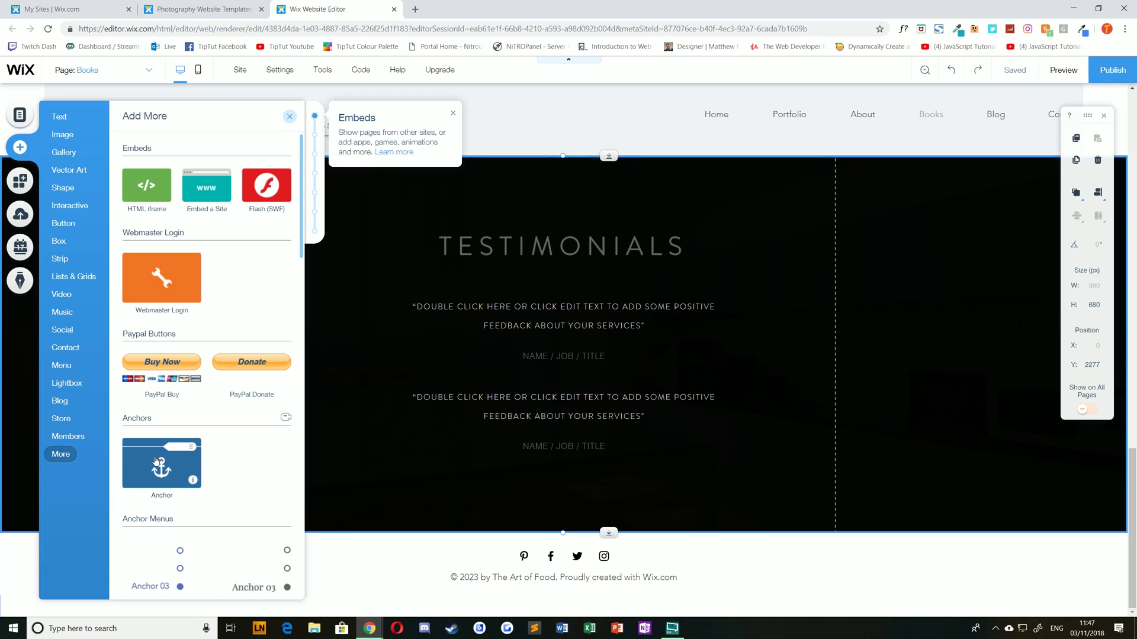
{"action": "left_click_drag", "start_coordinate": [150, 463], "coordinate": [344, 222]}
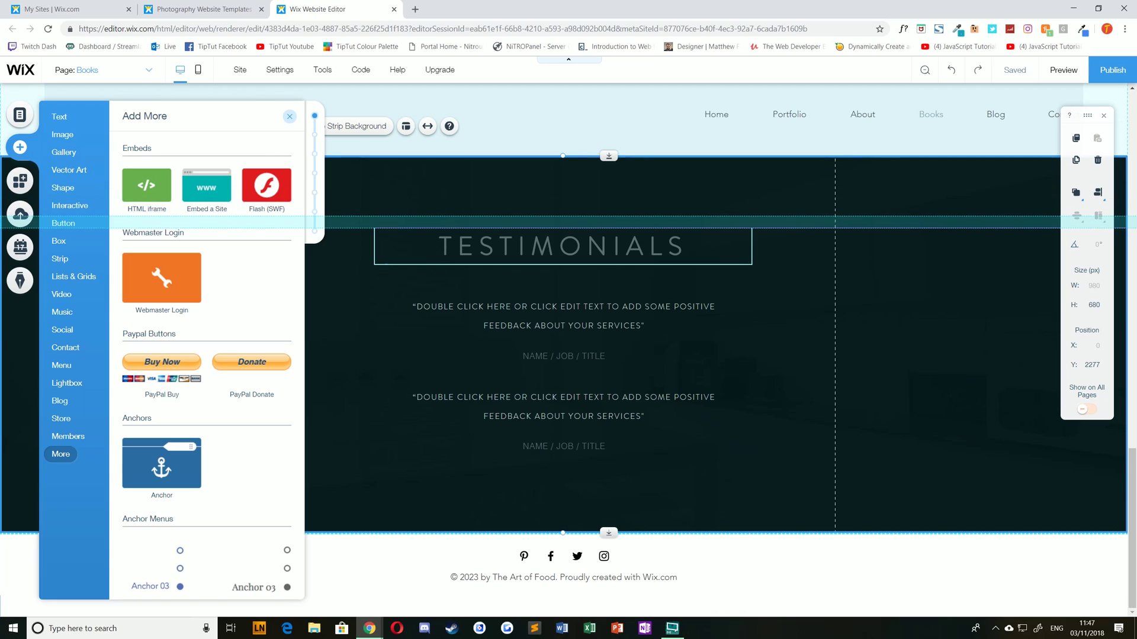
{"action": "left_click_drag", "start_coordinate": [344, 222], "coordinate": [343, 162]}
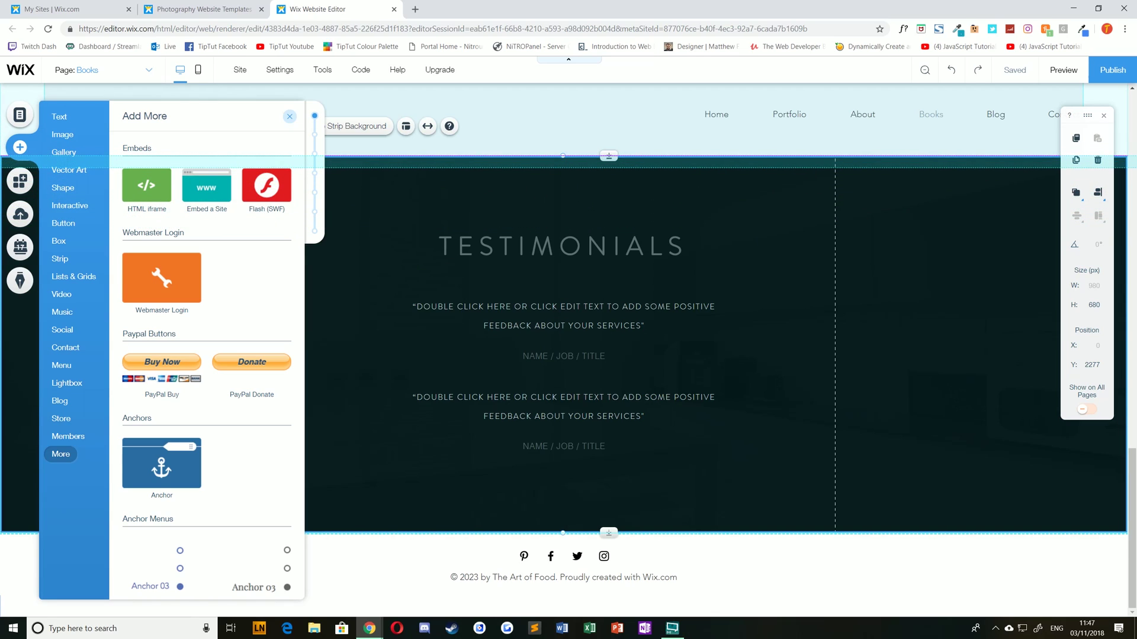
{"action": "left_click_drag", "start_coordinate": [344, 162], "coordinate": [344, 156]}
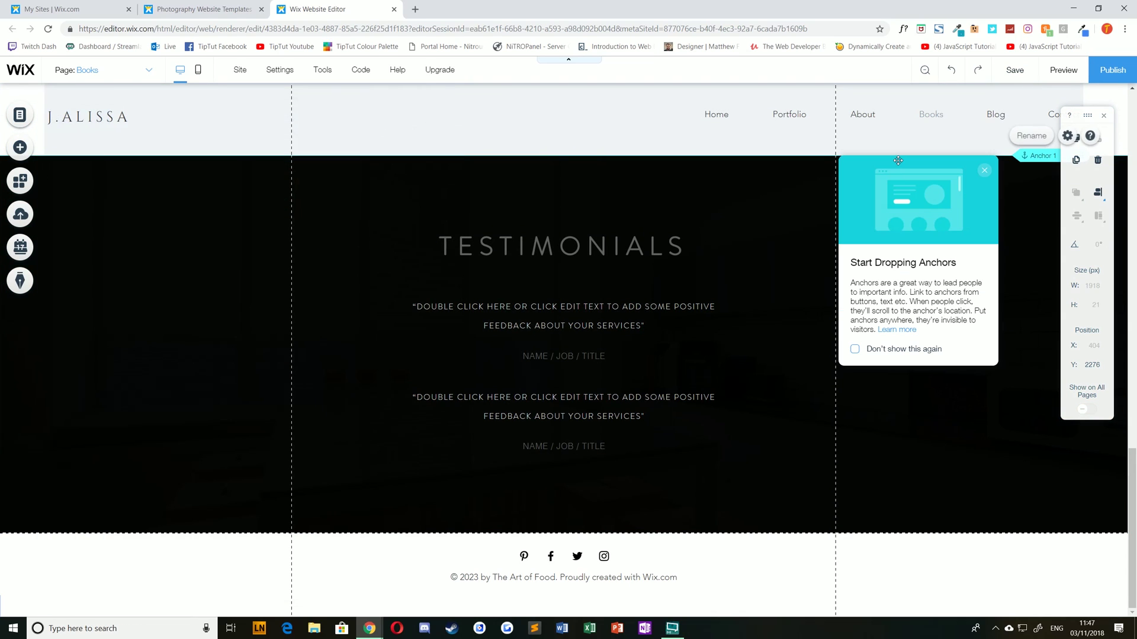
{"action": "left_click_drag", "start_coordinate": [1081, 118], "coordinate": [1054, 216]}
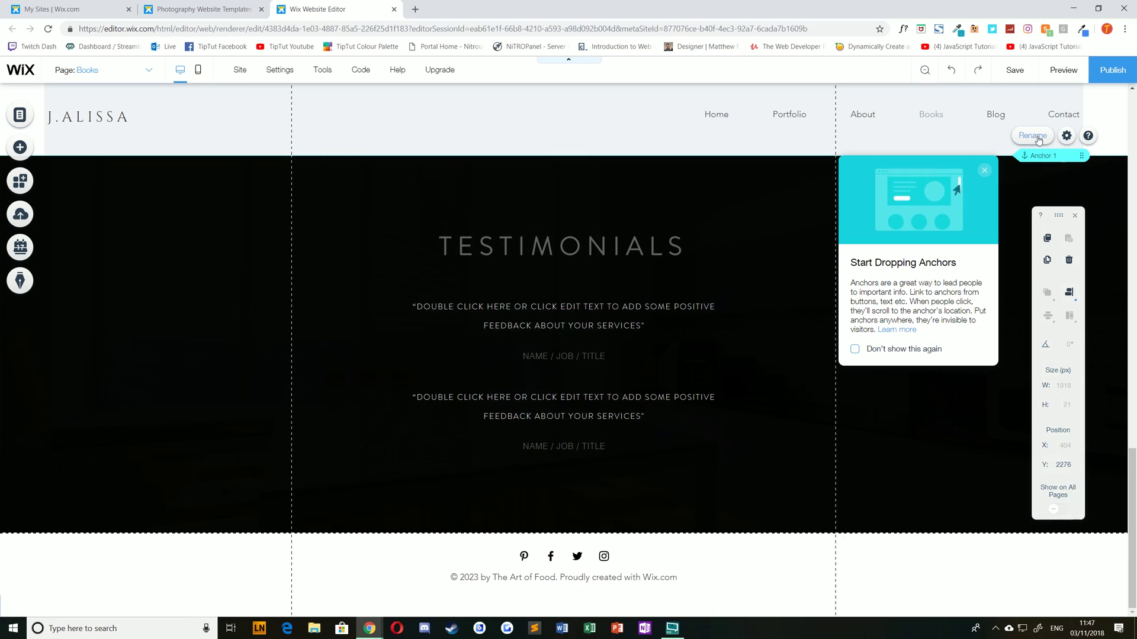
- Rename the anchor from 'Anchor 1' to 'Testimonials' and close its settings
{"action": "left_click", "coordinate": [1033, 135]}
{"action": "key", "text": "BackSpace"}
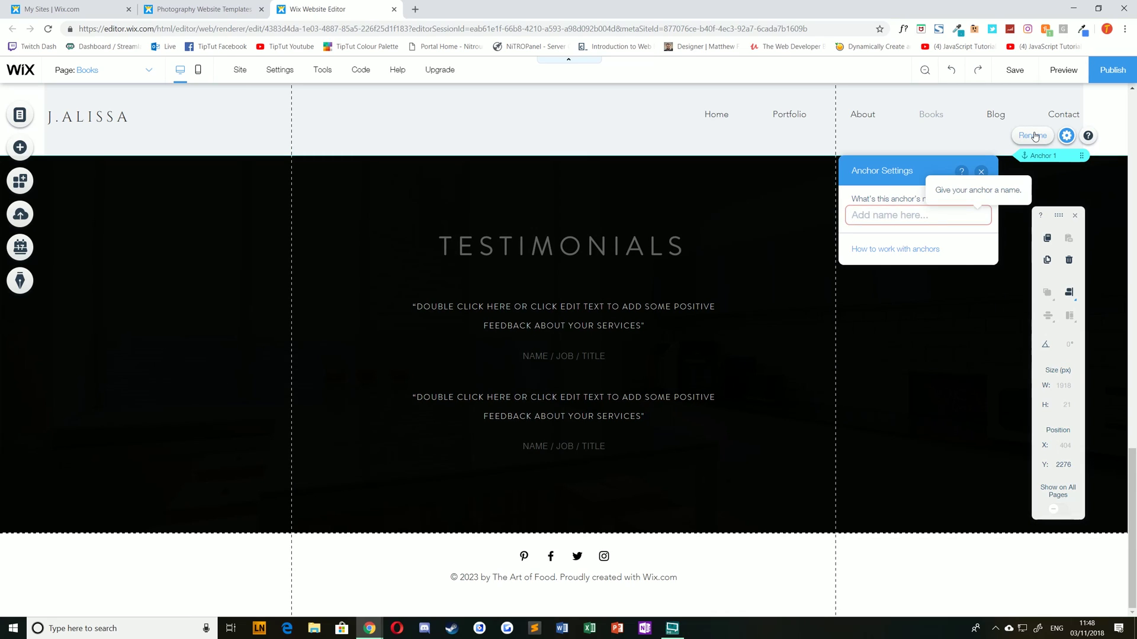
{"action": "type", "text": "Testimonia"}
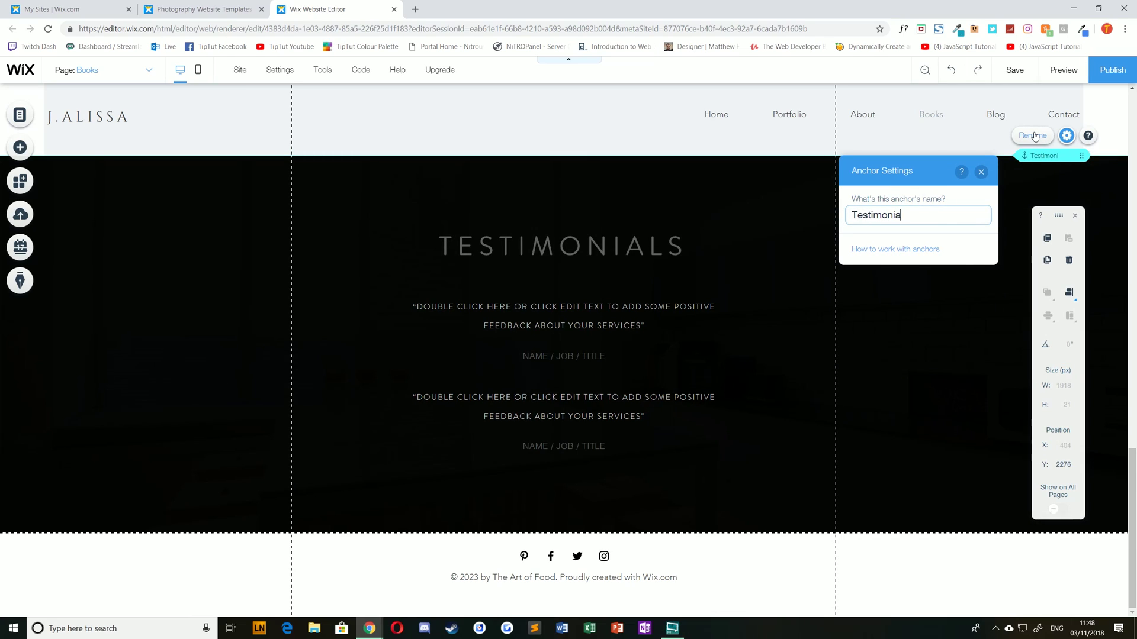
{"action": "type", "text": "ls"}
{"action": "left_click", "coordinate": [981, 172]}
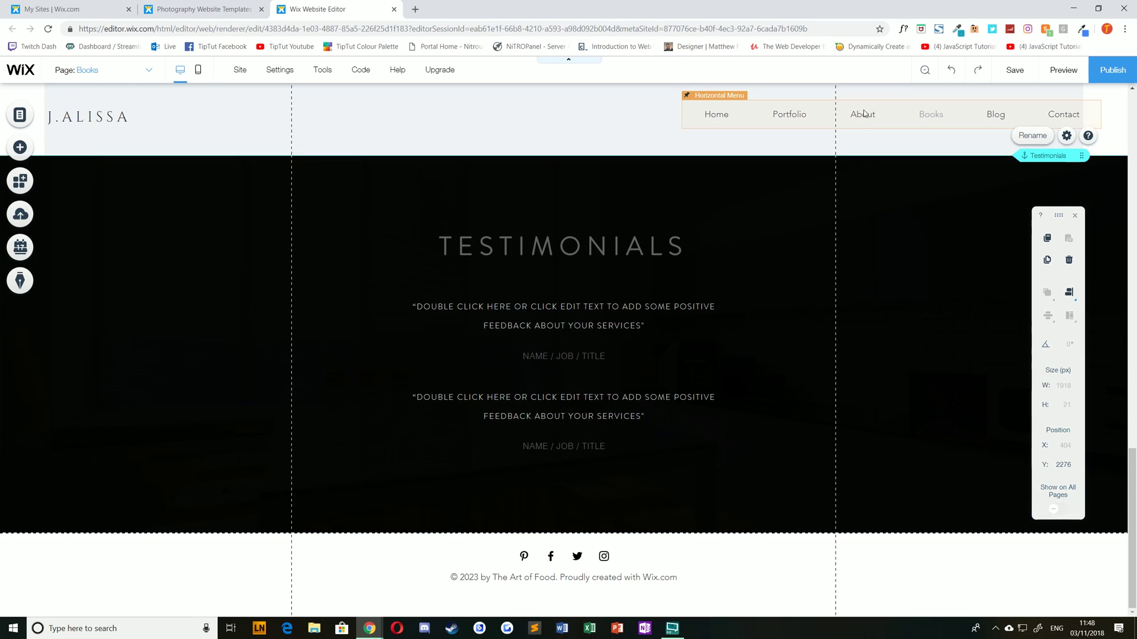
- Add a 'Testimonials' menu item linking to the Testimonials anchor on Books, then preview the site
{"action": "left_click", "coordinate": [791, 115]}
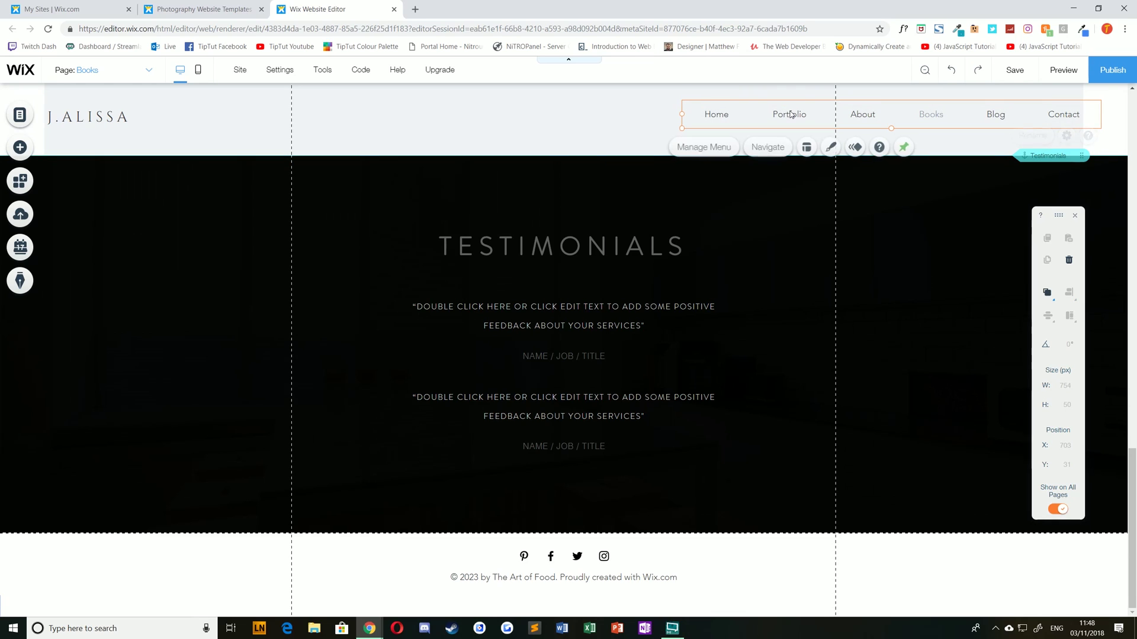
{"action": "left_click", "coordinate": [720, 149]}
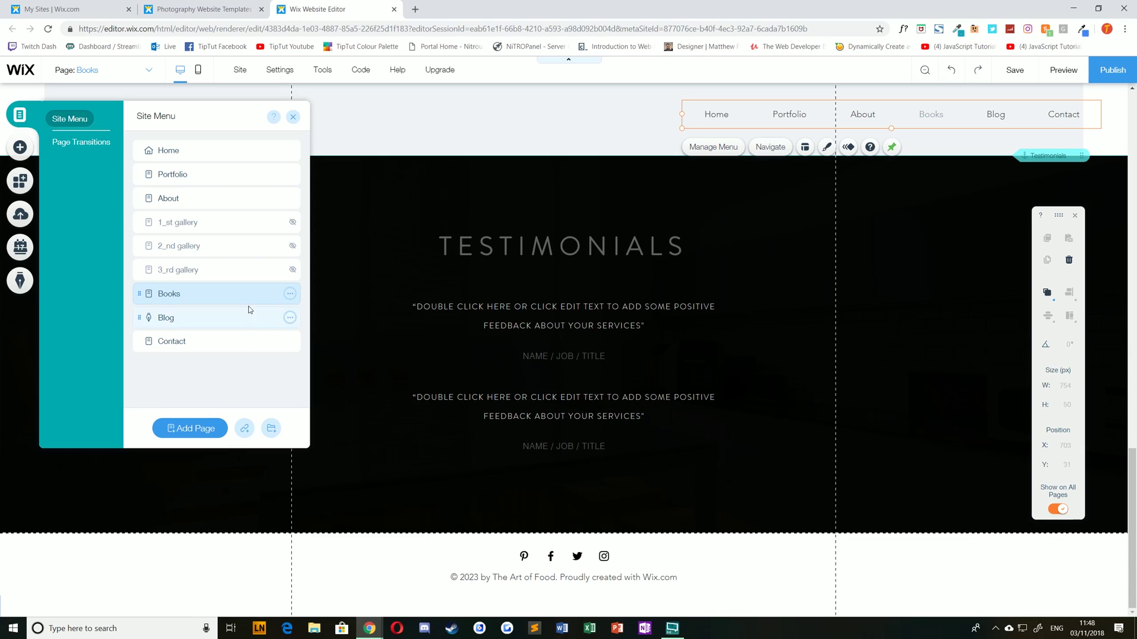
{"action": "left_click", "coordinate": [243, 433]}
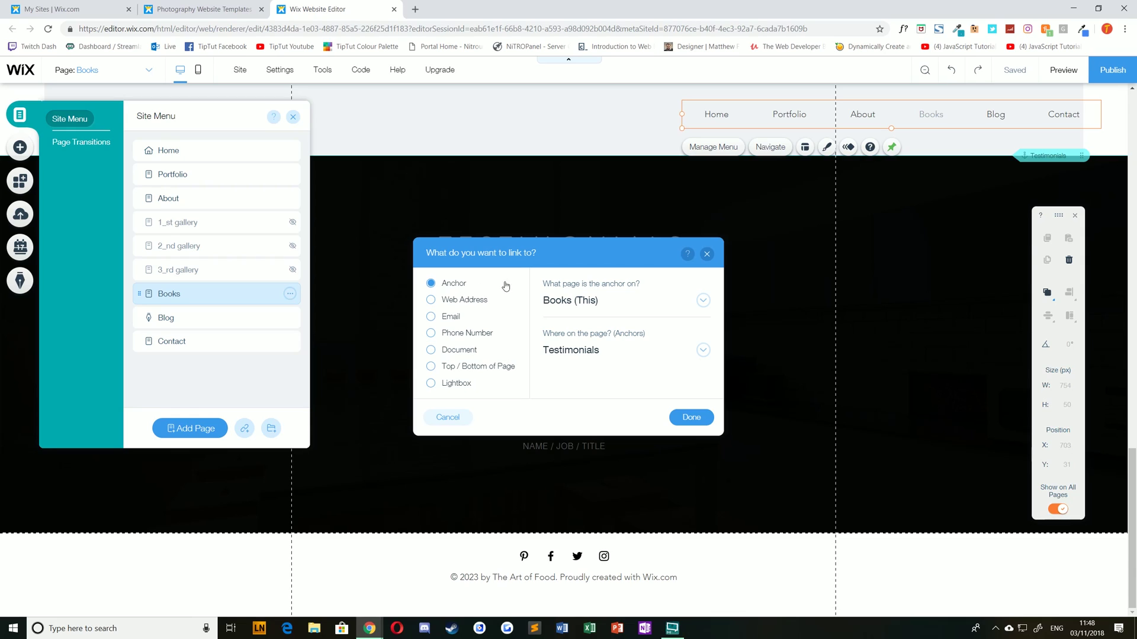
{"action": "left_click", "coordinate": [699, 352]}
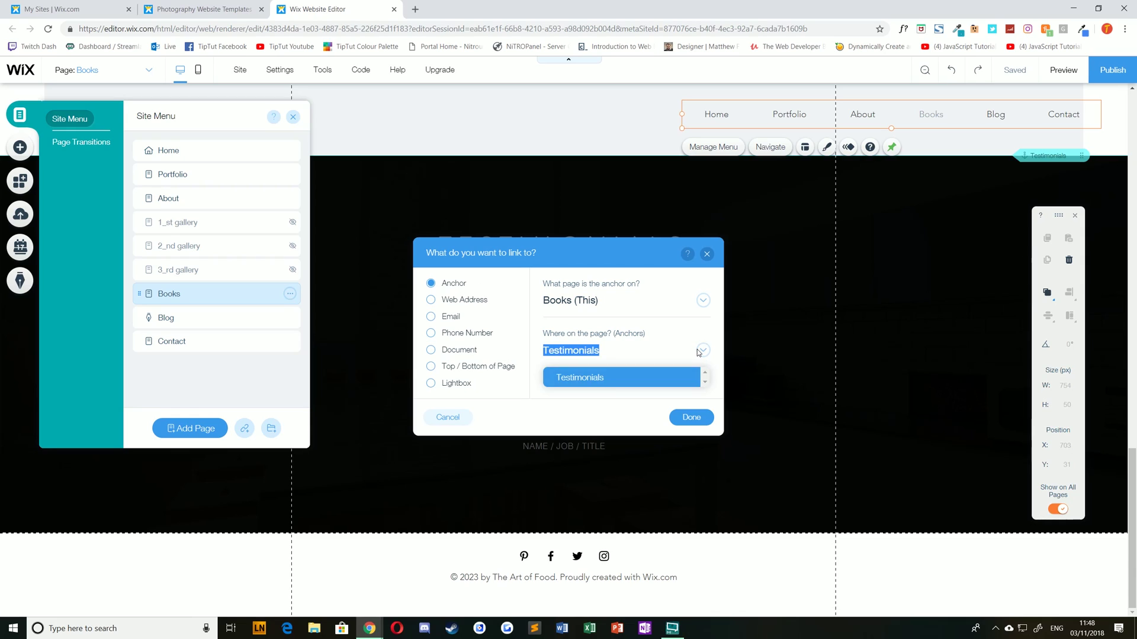
{"action": "left_click", "coordinate": [583, 380]}
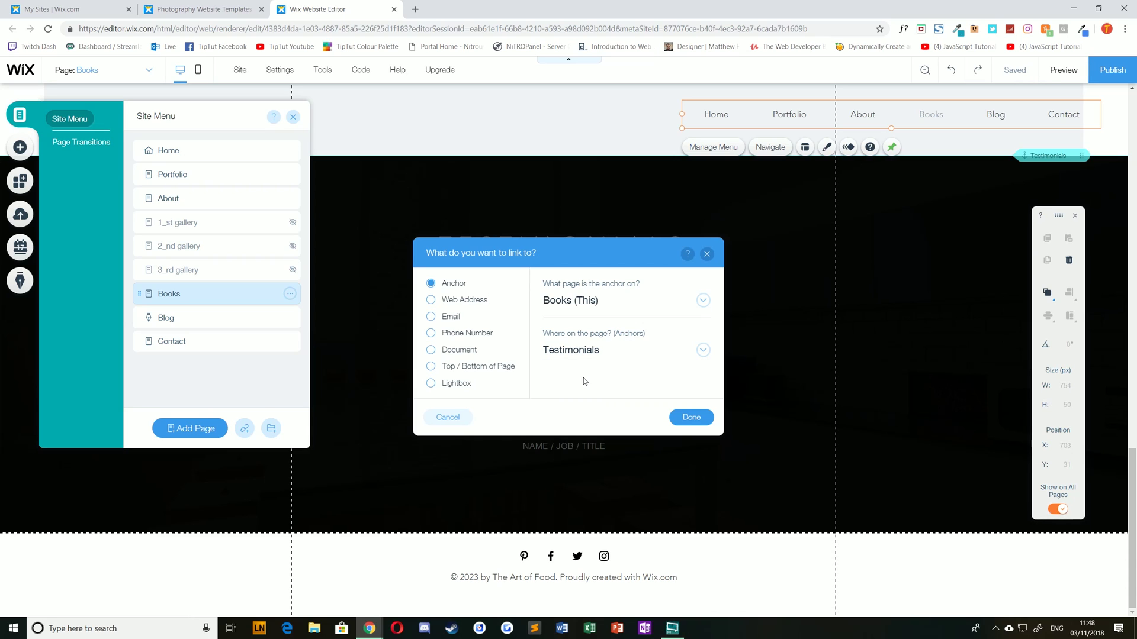
{"action": "left_click", "coordinate": [692, 418]}
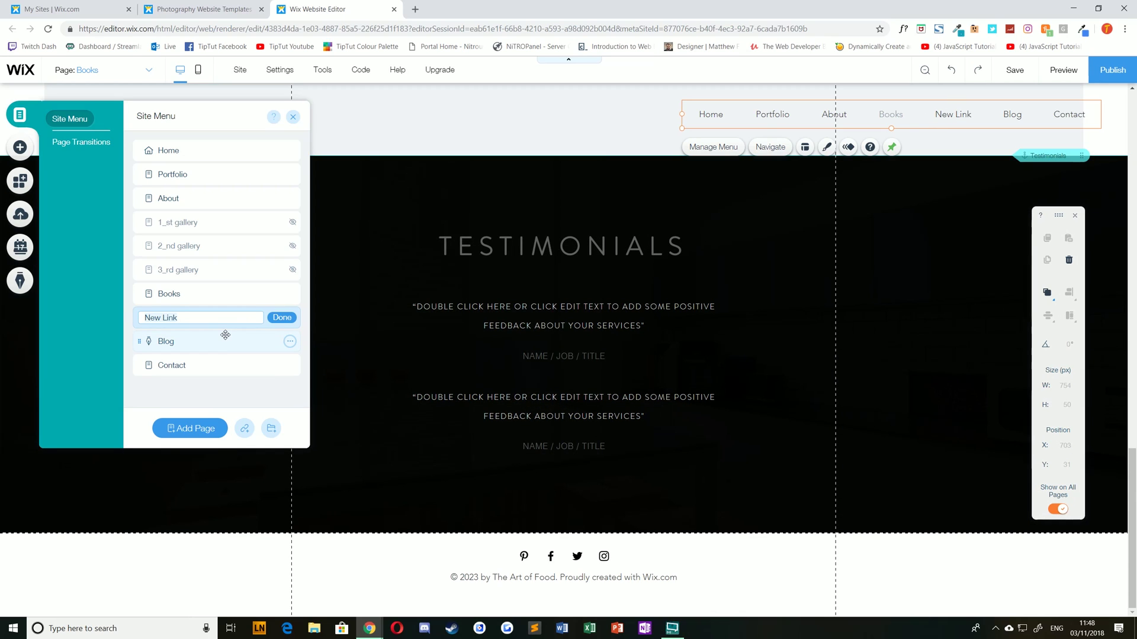
{"action": "type", "text": "Testimonials"}
{"action": "left_click", "coordinate": [280, 318]}
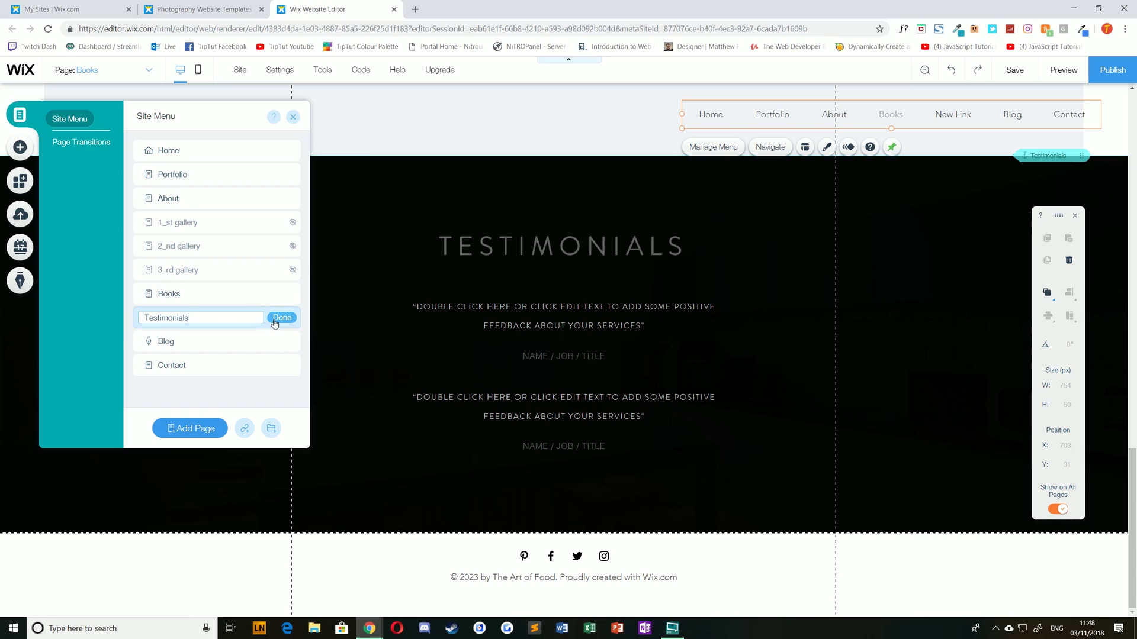
{"action": "left_click", "coordinate": [1063, 71]}
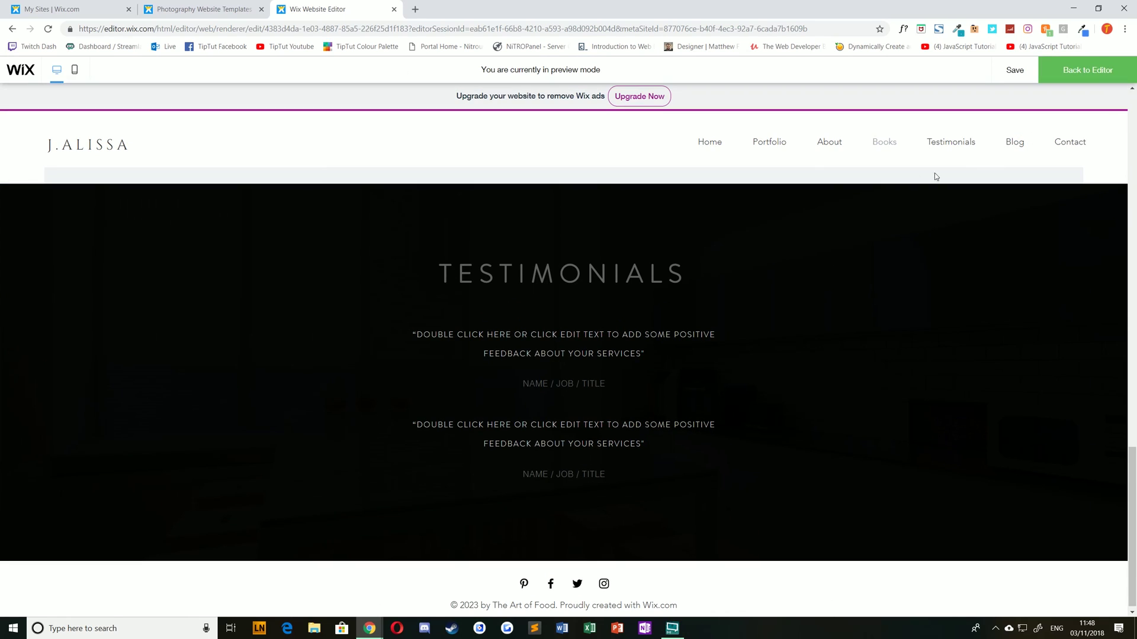
{"action": "left_click", "coordinate": [715, 143]}
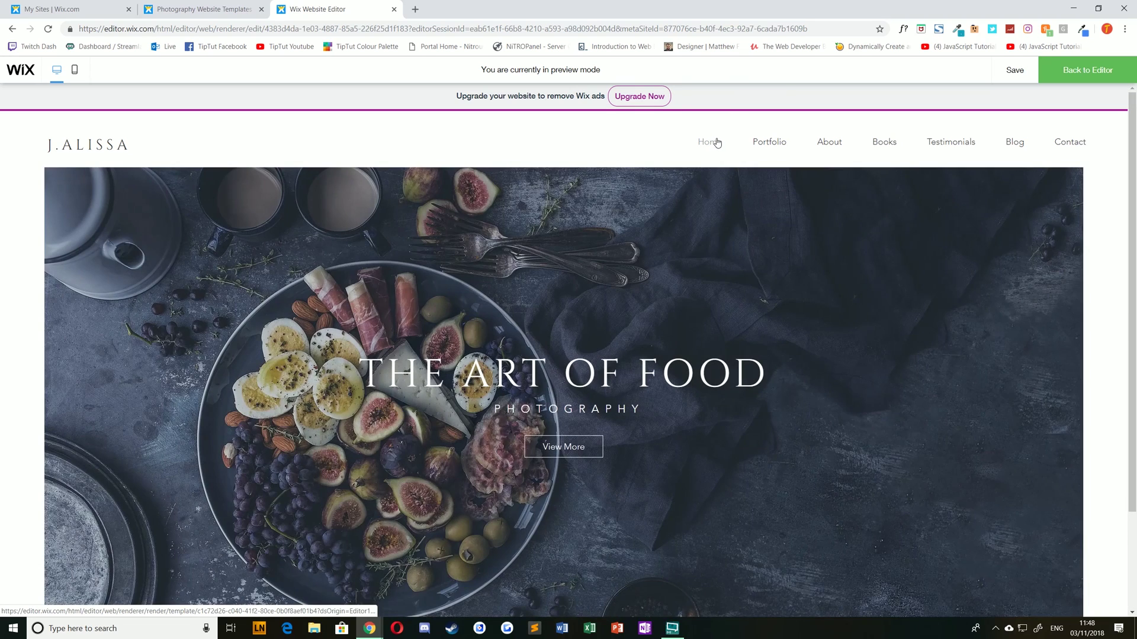
{"action": "left_click", "coordinate": [961, 150]}
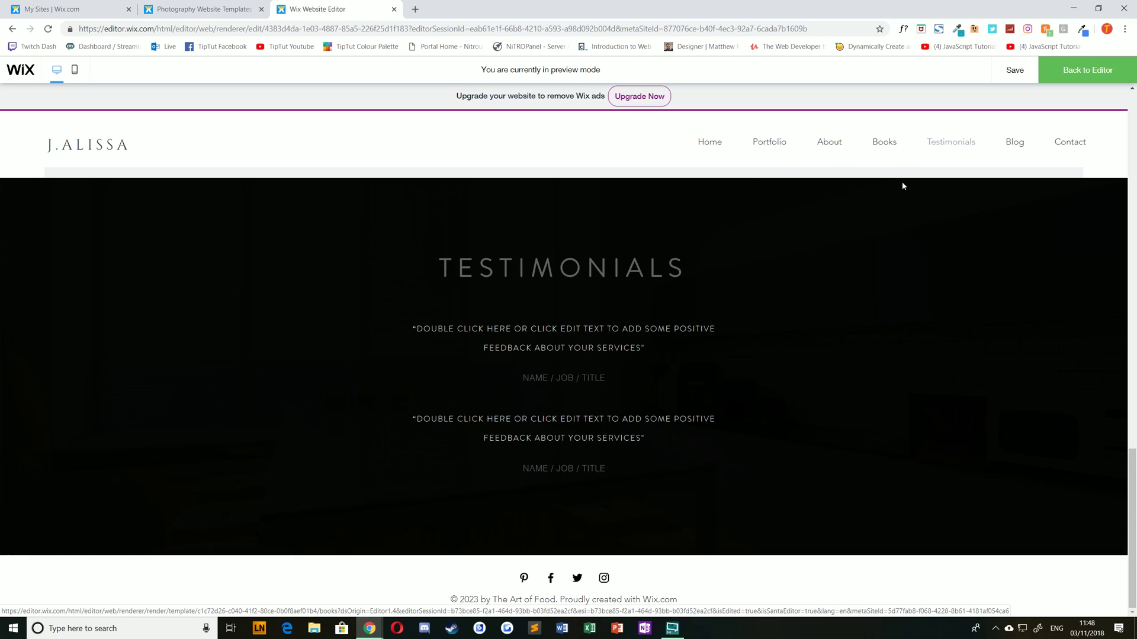
{"action": "left_click", "coordinate": [885, 143]}
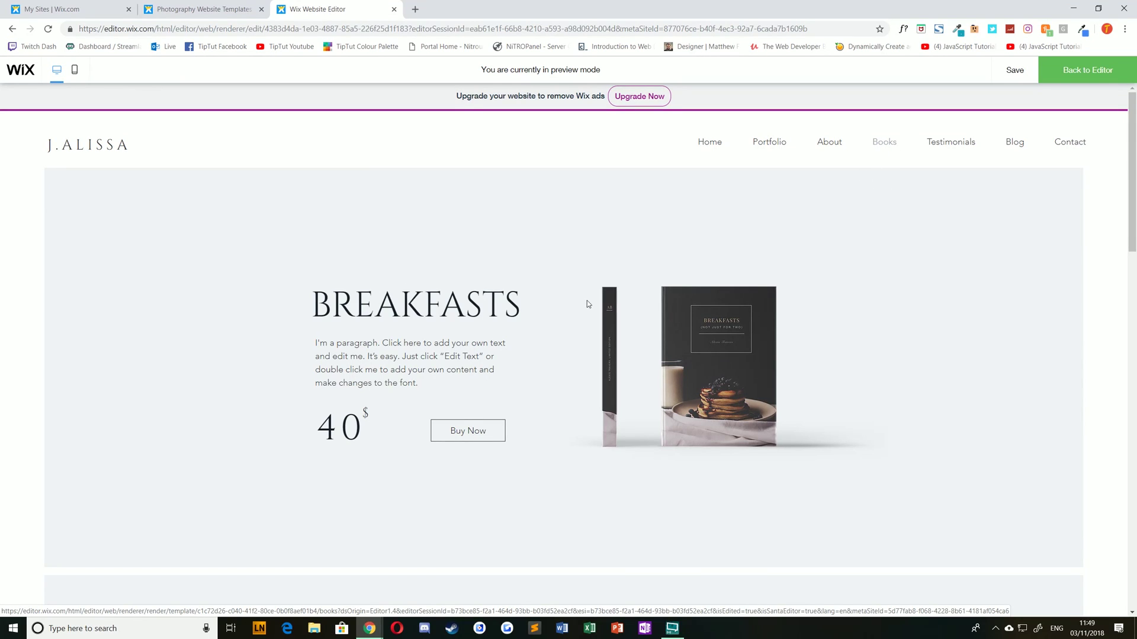
{"action": "left_click", "coordinate": [946, 144]}
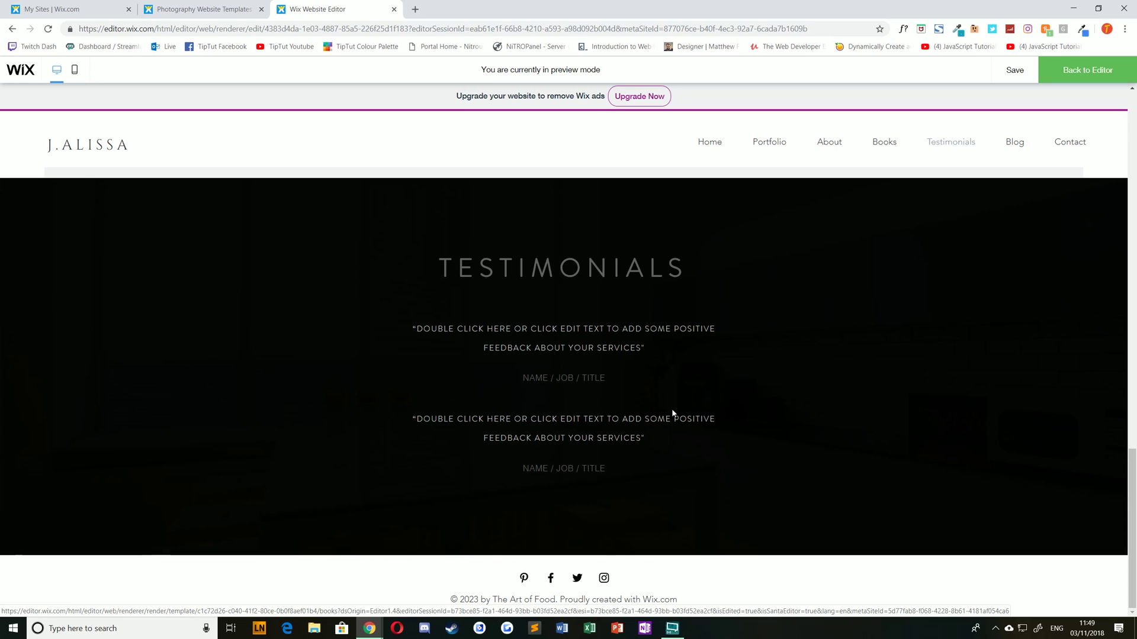
{"action": "key", "text": "ctrl+shift+p"}
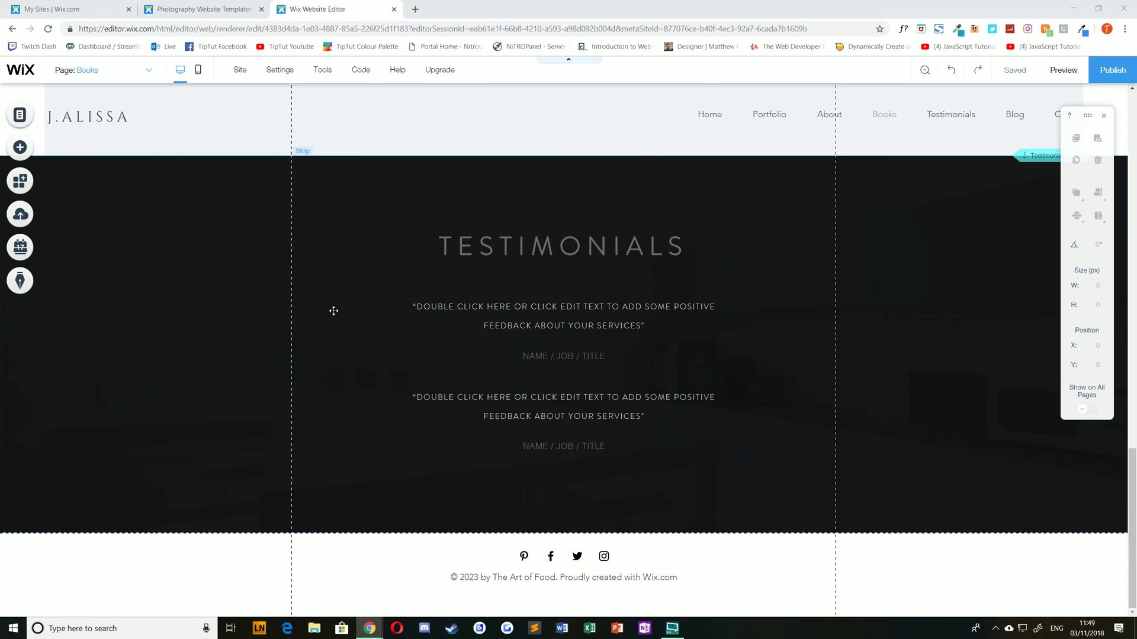
- Review the Breakfasts, Sugar & Spice and Holiday Season sections, then enter Zoom Out & Reorder
{"action": "scroll", "coordinate": [361, 318], "scroll_direction": "up", "scroll_amount": 9}
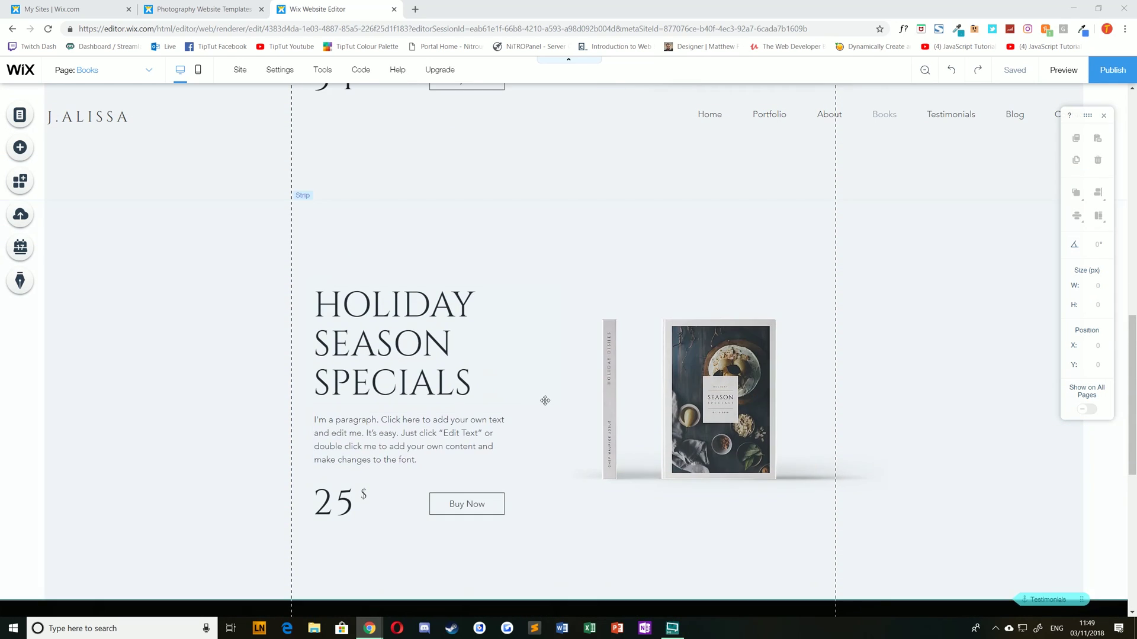
{"action": "scroll", "coordinate": [550, 397], "scroll_direction": "up", "scroll_amount": 3}
{"action": "scroll", "coordinate": [464, 264], "scroll_direction": "up", "scroll_amount": 3}
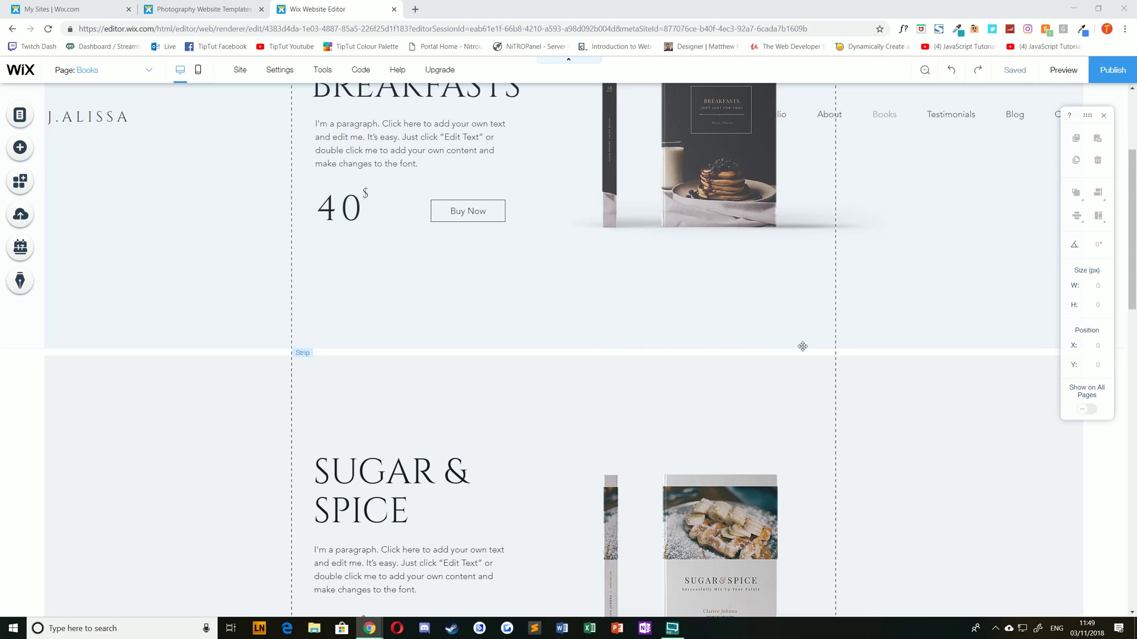
{"action": "scroll", "coordinate": [692, 339], "scroll_direction": "up", "scroll_amount": 3}
{"action": "scroll", "coordinate": [689, 335], "scroll_direction": "down", "scroll_amount": 10}
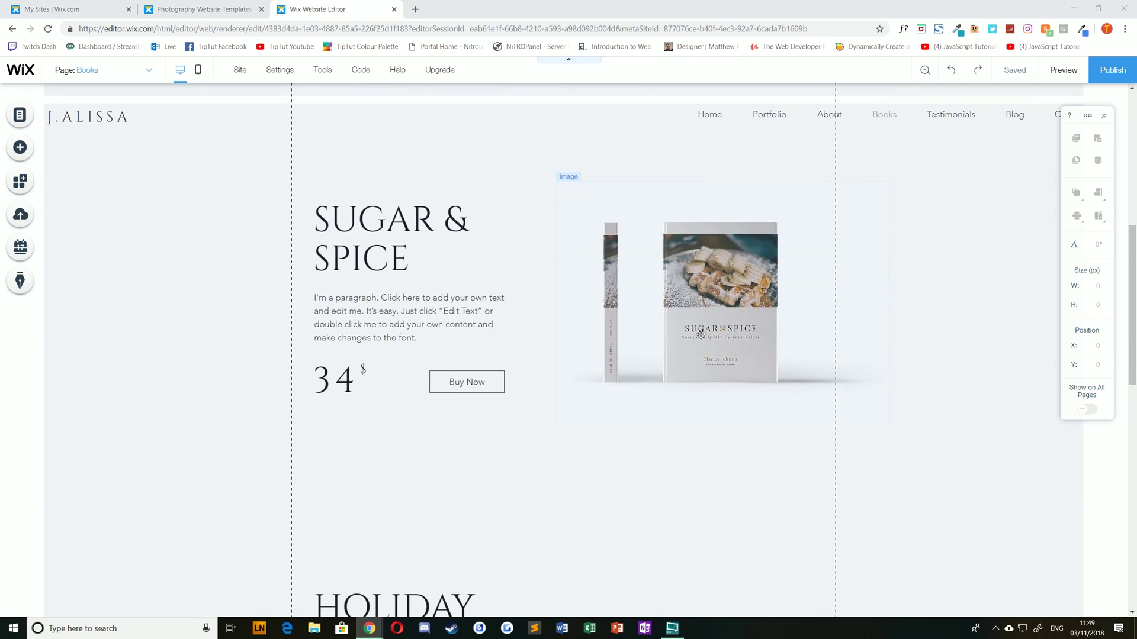
{"action": "scroll", "coordinate": [536, 211], "scroll_direction": "up", "scroll_amount": 8}
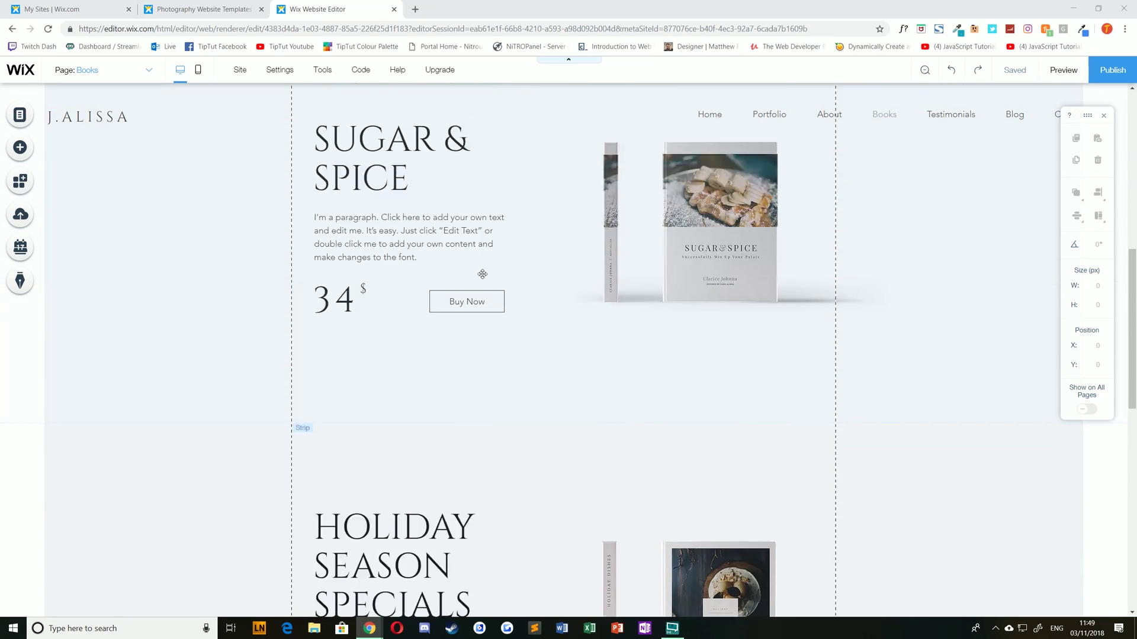
{"action": "scroll", "coordinate": [480, 372], "scroll_direction": "down", "scroll_amount": 8}
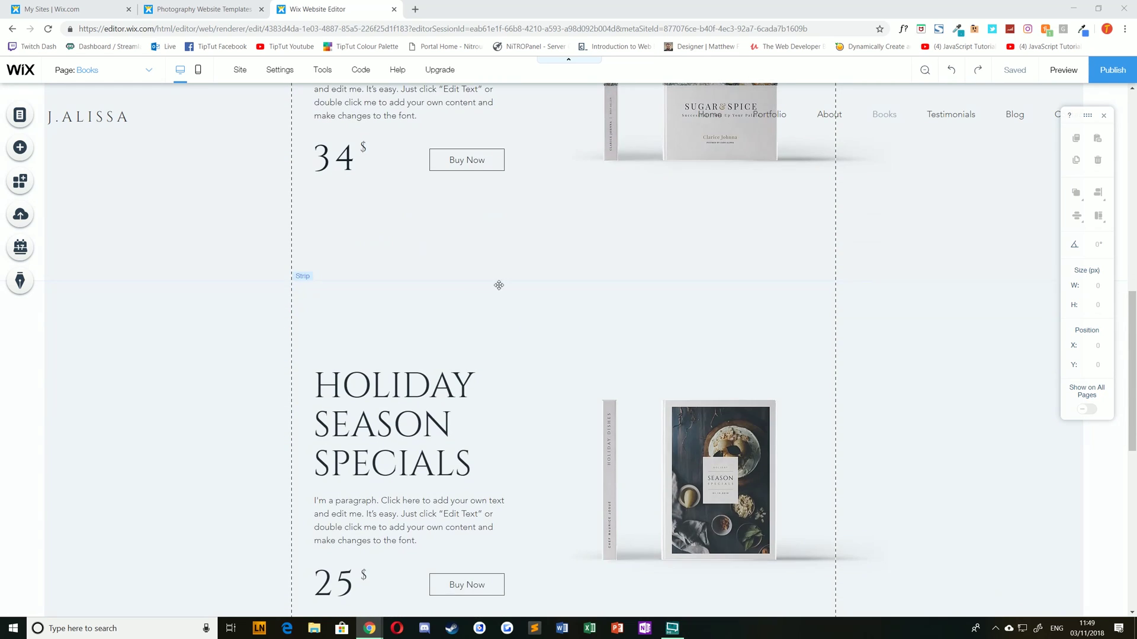
{"action": "scroll", "coordinate": [438, 278], "scroll_direction": "down", "scroll_amount": 6}
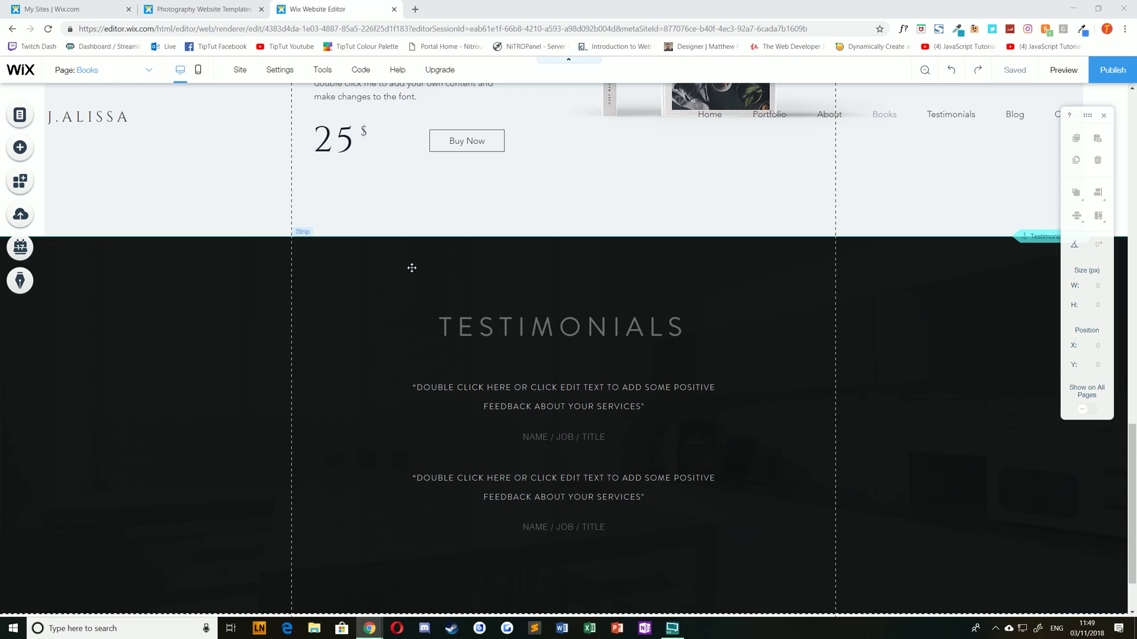
{"action": "scroll", "coordinate": [411, 267], "scroll_direction": "up", "scroll_amount": 10}
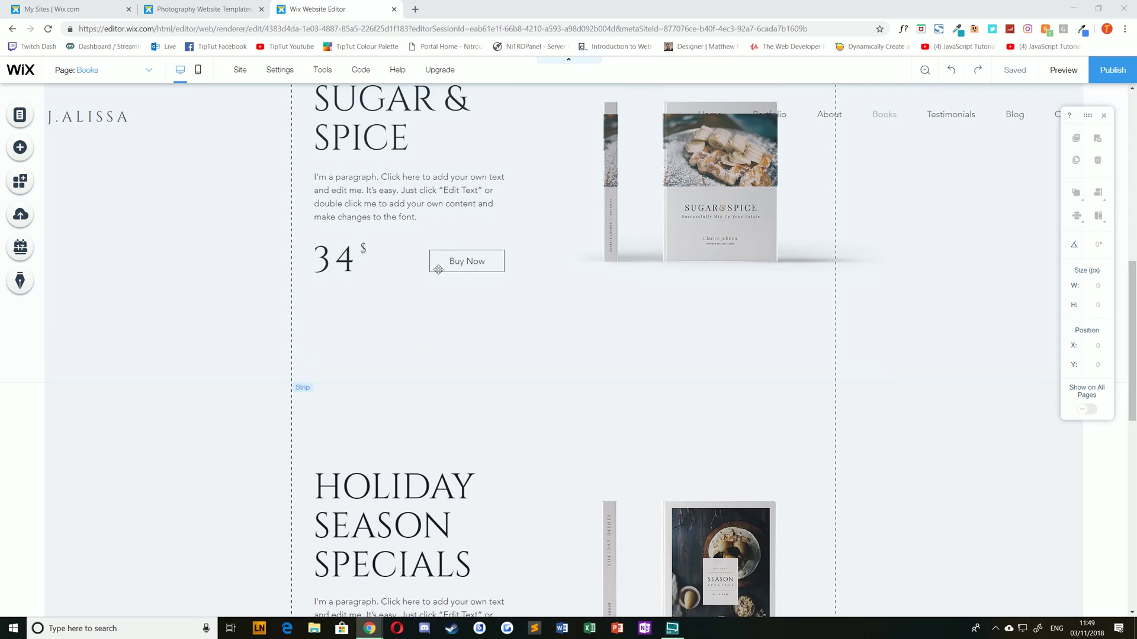
{"action": "scroll", "coordinate": [464, 280], "scroll_direction": "up", "scroll_amount": 3}
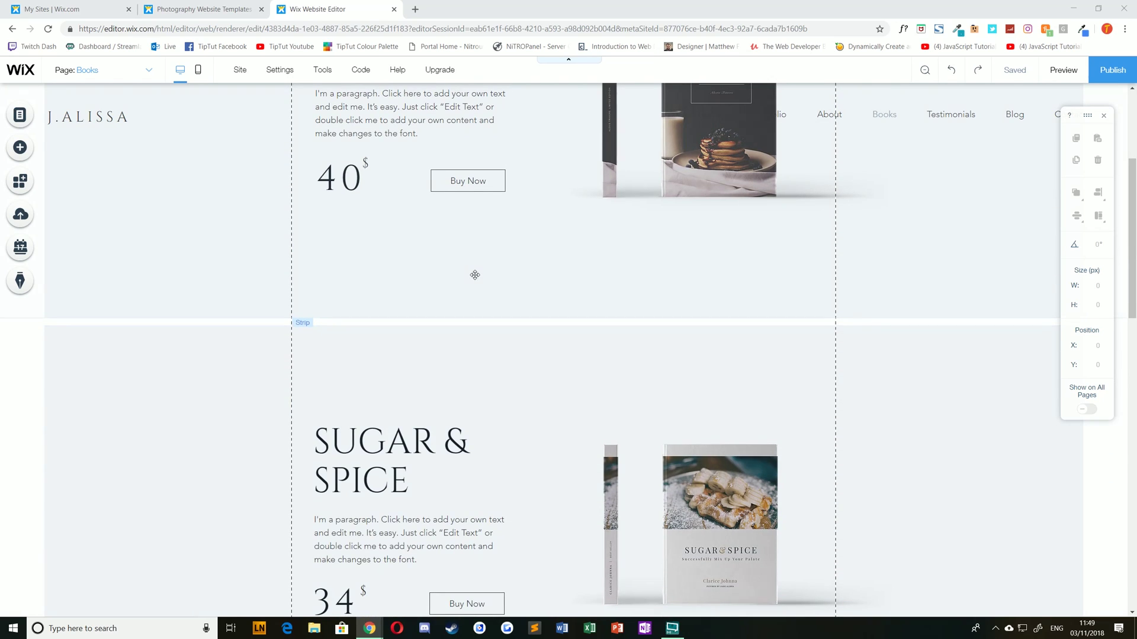
{"action": "left_click", "coordinate": [923, 71]}
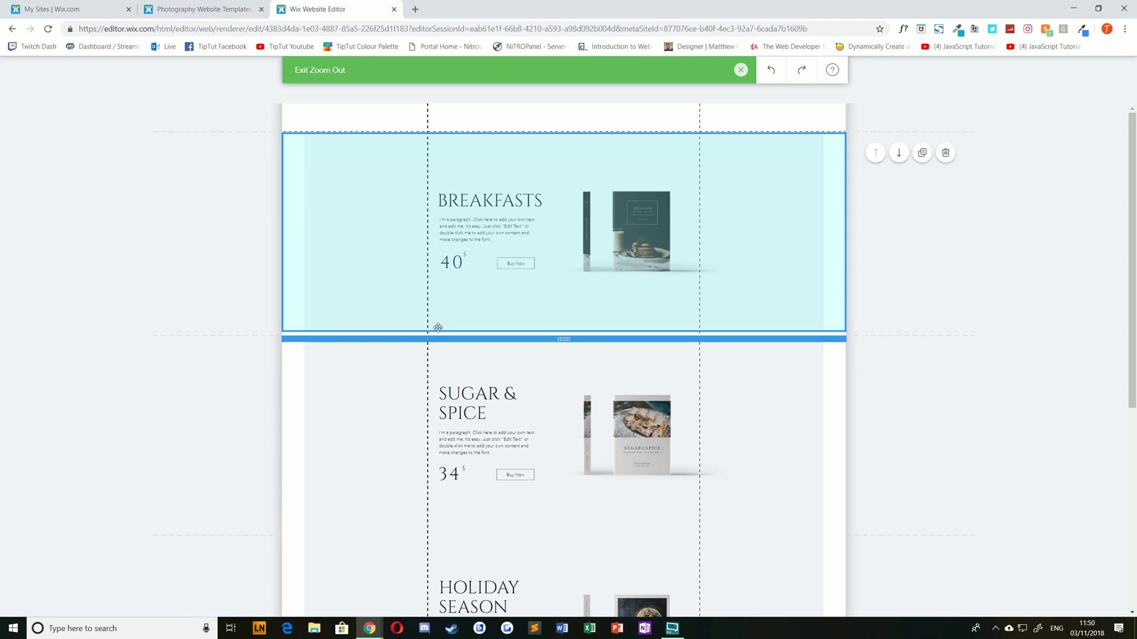
- Widen, then shrink back, the gap between Sugar & Spice and Holiday Season Specials
{"action": "scroll", "coordinate": [438, 340], "scroll_direction": "down", "scroll_amount": 1}
{"action": "scroll", "coordinate": [468, 296], "scroll_direction": "down", "scroll_amount": 1}
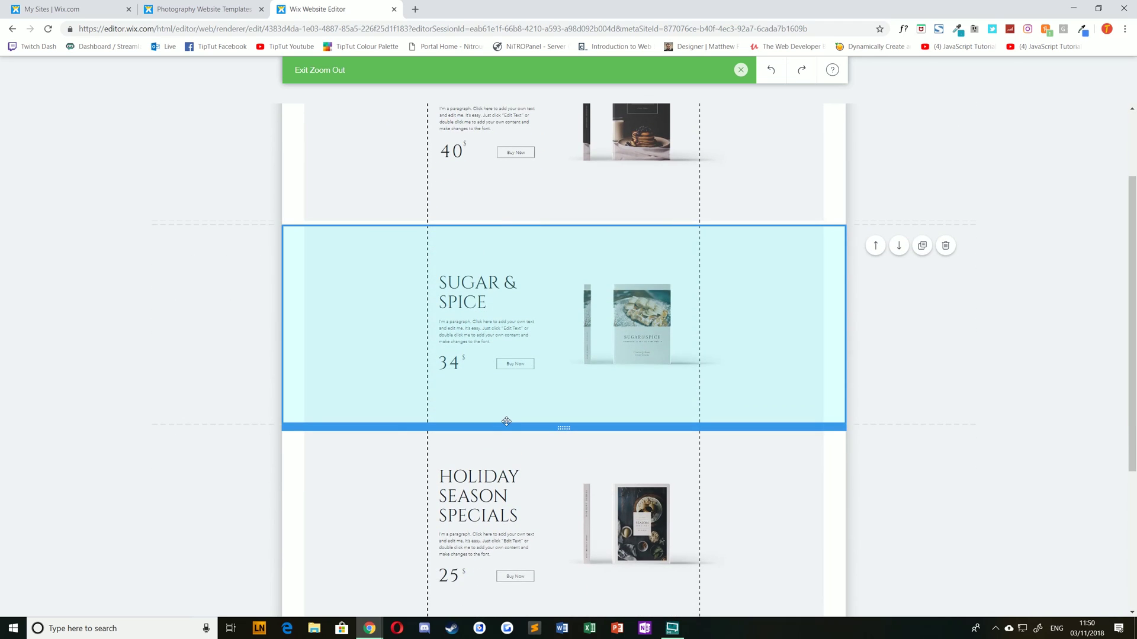
{"action": "scroll", "coordinate": [563, 467], "scroll_direction": "down", "scroll_amount": 3}
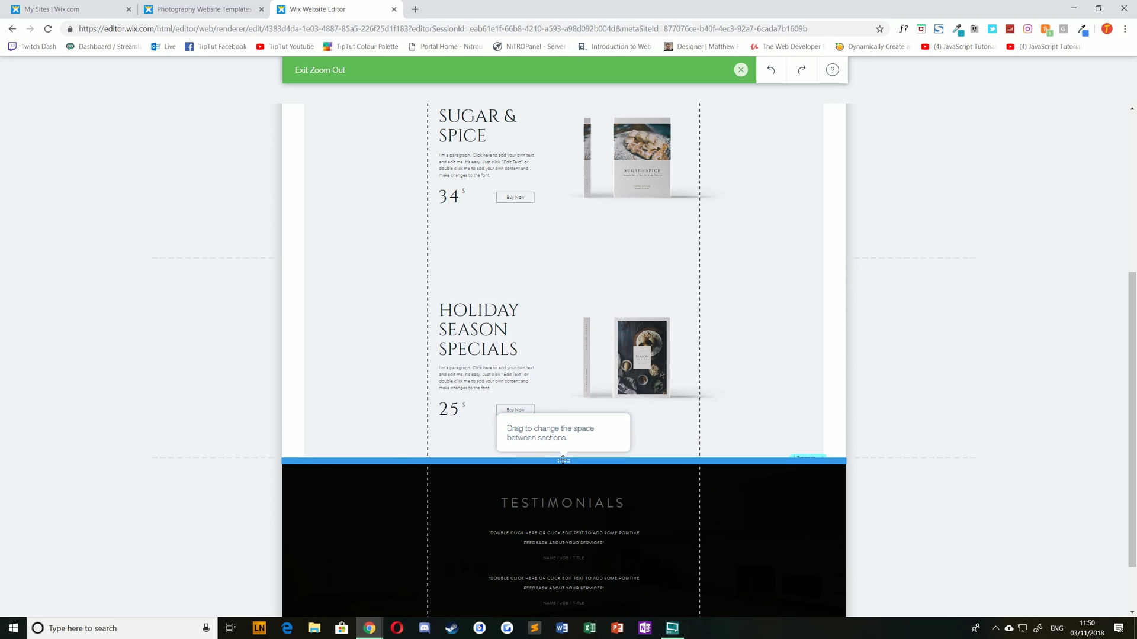
{"action": "scroll", "coordinate": [568, 385], "scroll_direction": "up", "scroll_amount": 2}
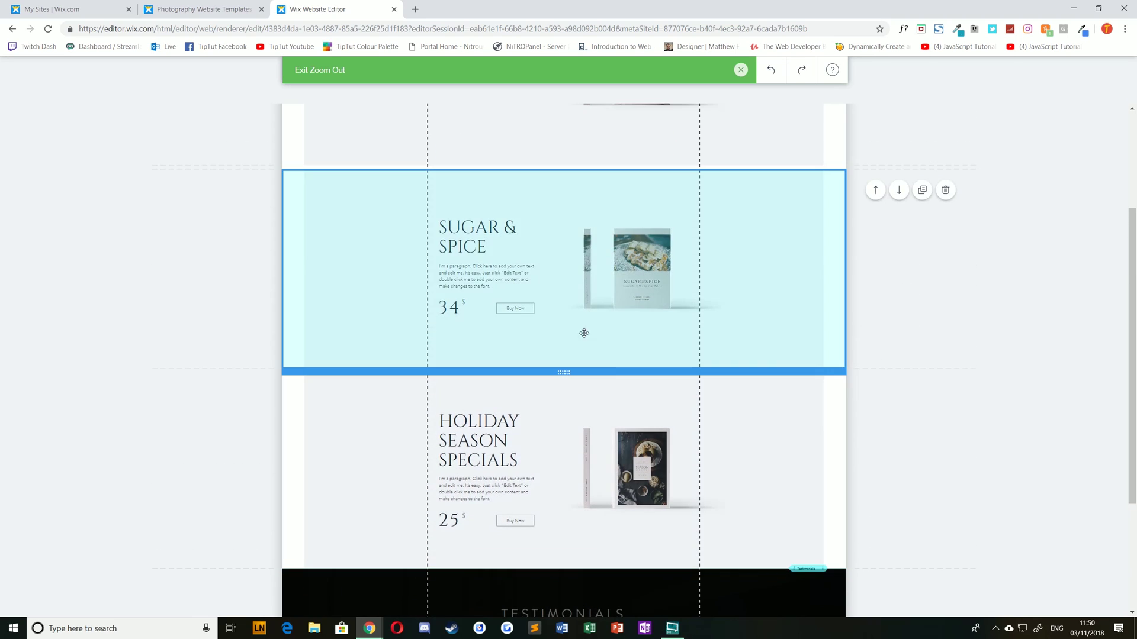
{"action": "left_click_drag", "start_coordinate": [563, 372], "coordinate": [564, 409]}
{"action": "left_click_drag", "start_coordinate": [572, 459], "coordinate": [567, 371]}
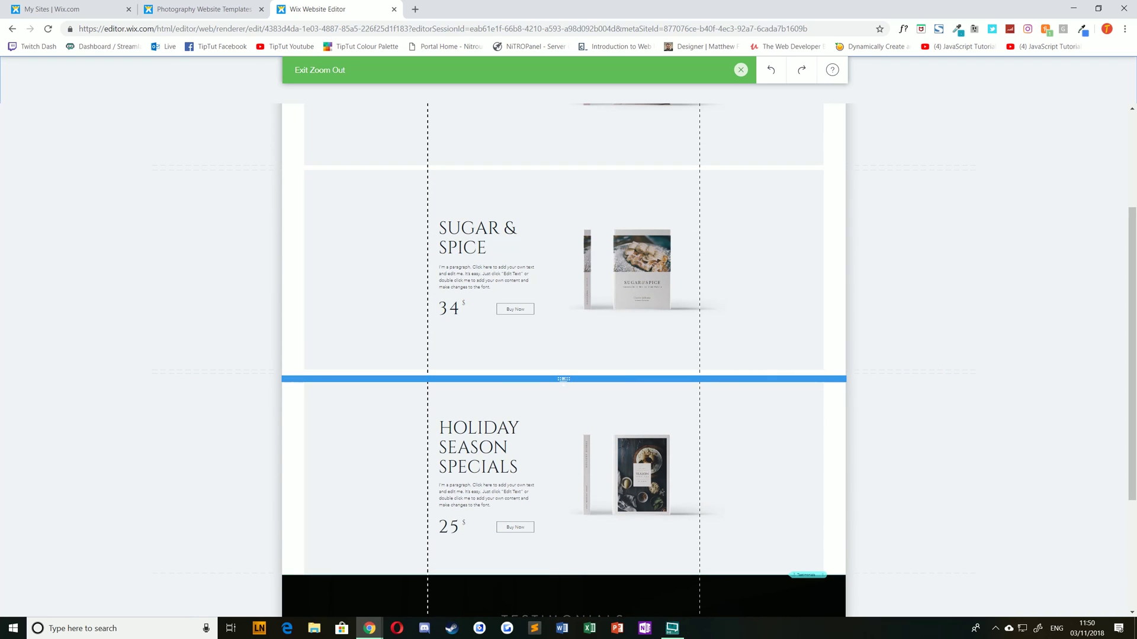
- Adjust the gap above the Testimonials section and return to full editing
{"action": "scroll", "coordinate": [570, 397], "scroll_direction": "down", "scroll_amount": 2}
{"action": "scroll", "coordinate": [563, 408], "scroll_direction": "down", "scroll_amount": 1}
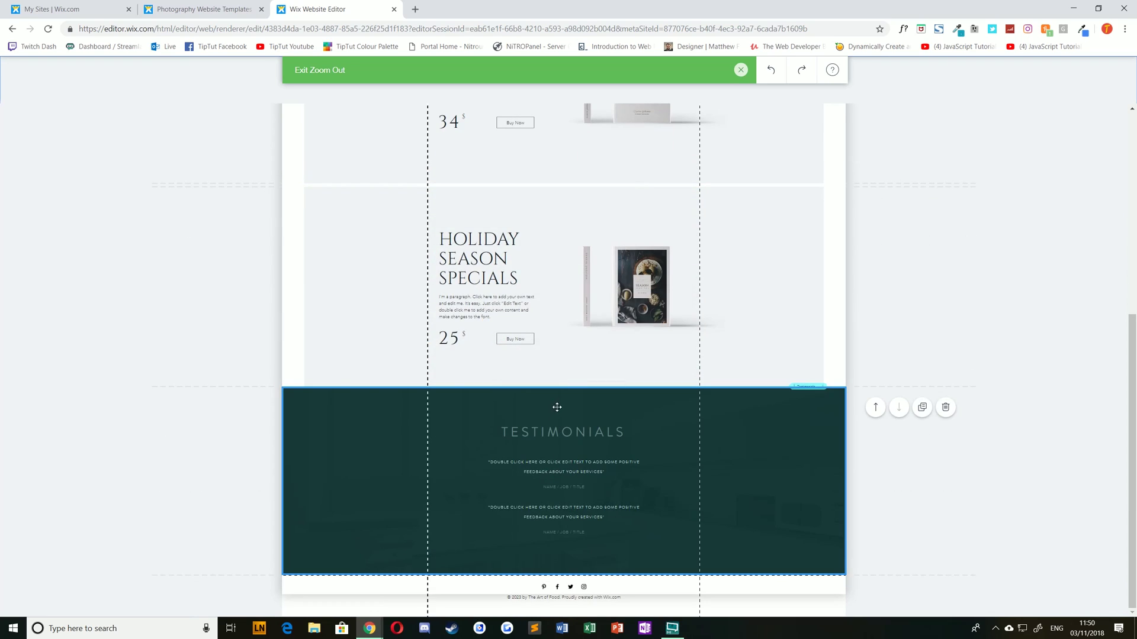
{"action": "mouse_move", "coordinate": [562, 399]}
{"action": "left_mouse_down"}
{"action": "mouse_move", "coordinate": [561, 419]}
{"action": "mouse_move", "coordinate": [566, 403]}
{"action": "left_mouse_up"}
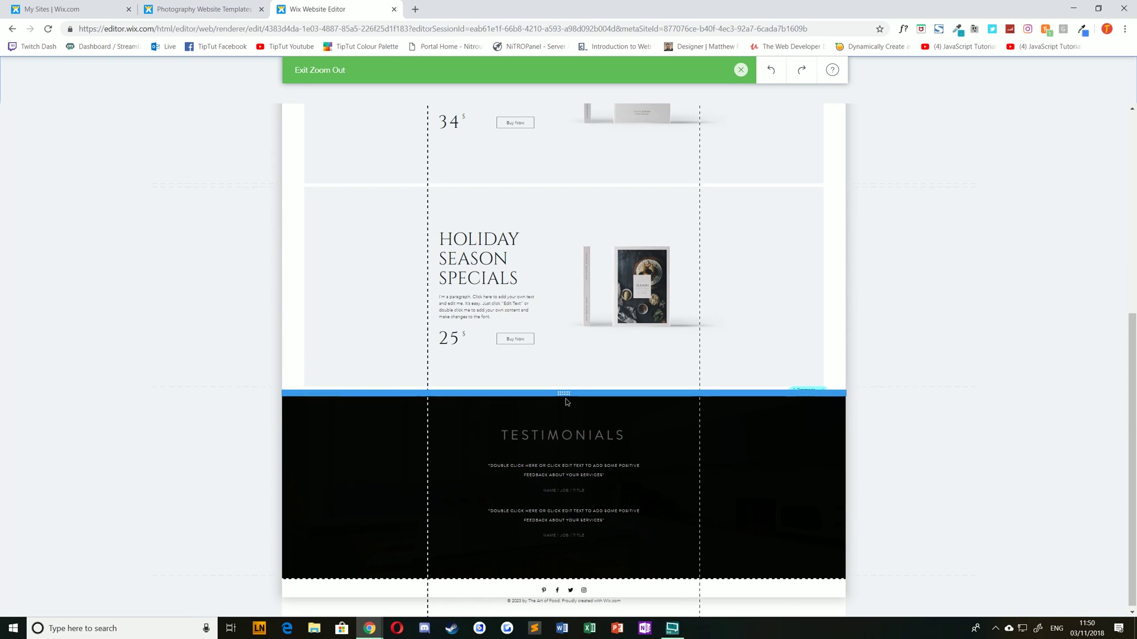
{"action": "scroll", "coordinate": [185, 379], "scroll_direction": "up", "scroll_amount": 5}
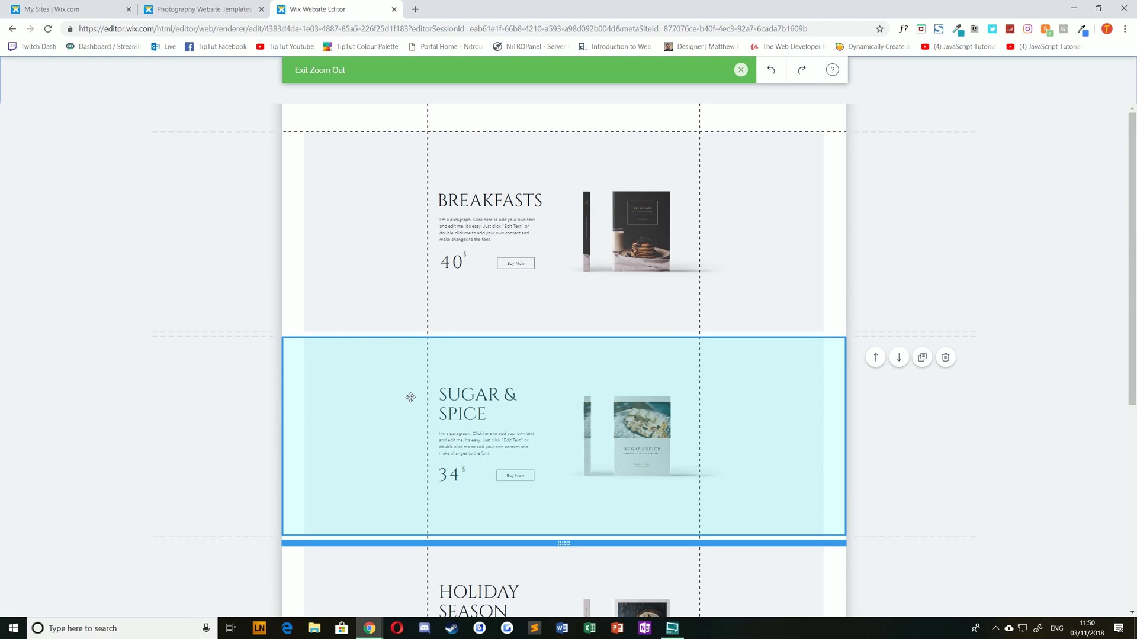
{"action": "left_click", "coordinate": [741, 69]}
{"action": "scroll", "coordinate": [479, 325], "scroll_direction": "down", "scroll_amount": 15}
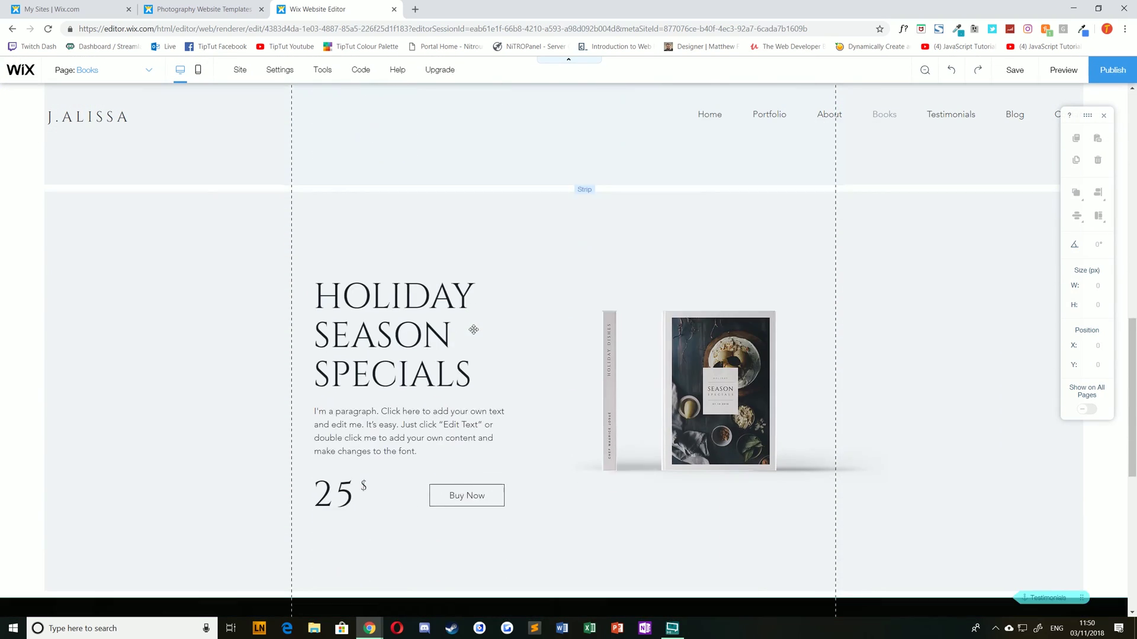
{"action": "scroll", "coordinate": [479, 325], "scroll_direction": "up", "scroll_amount": 15}
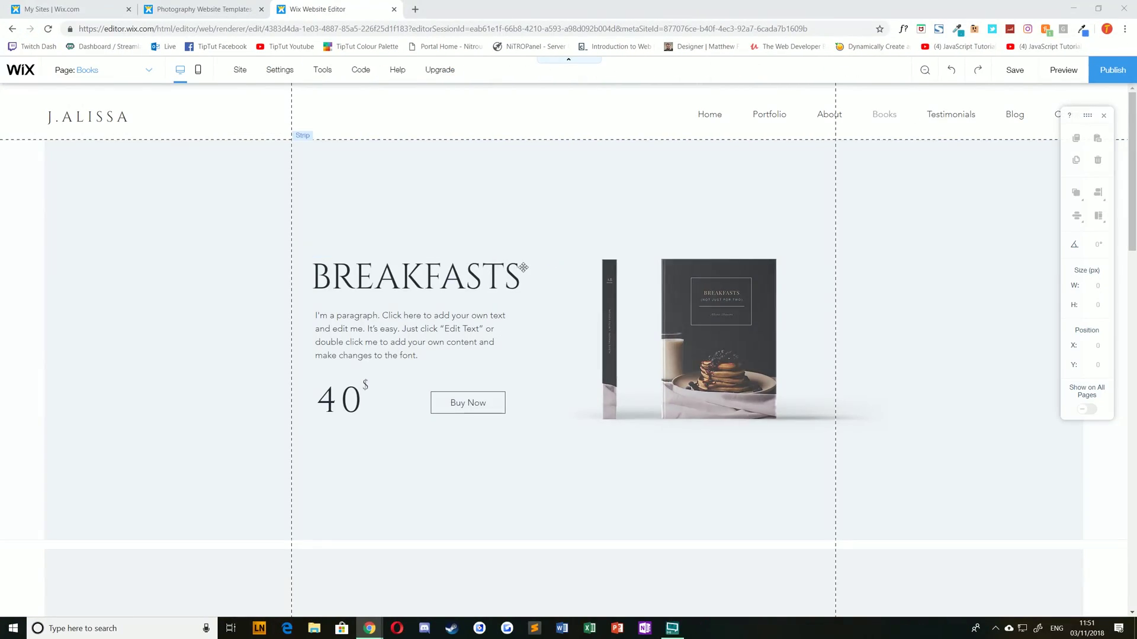
{"action": "scroll", "coordinate": [523, 268], "scroll_direction": "down", "scroll_amount": 2}
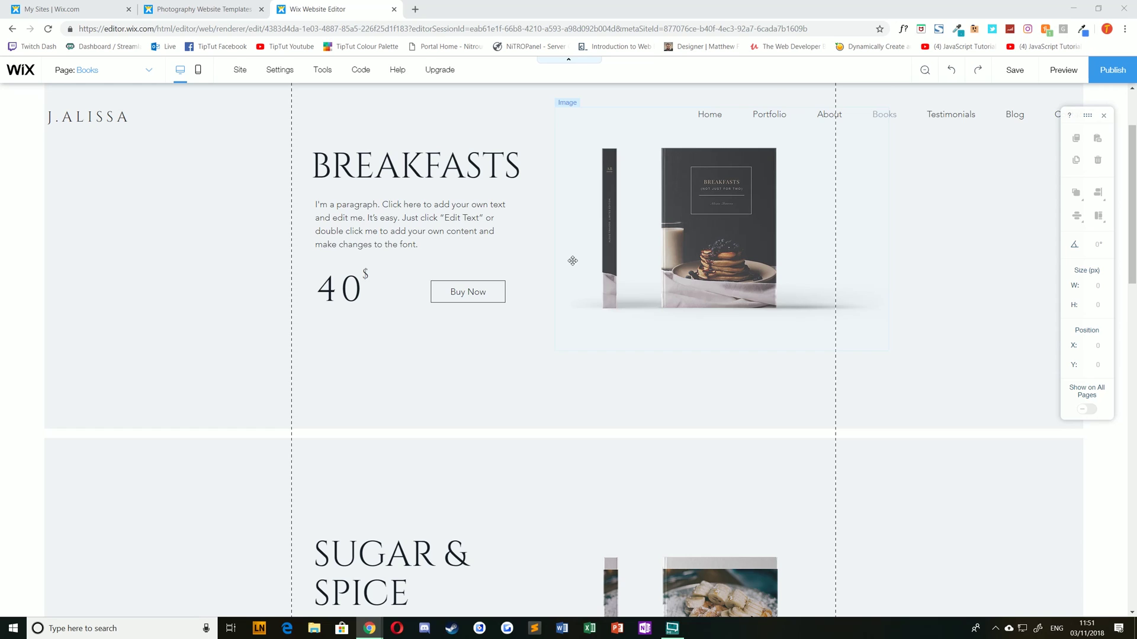
{"action": "scroll", "coordinate": [572, 259], "scroll_direction": "down", "scroll_amount": 3}
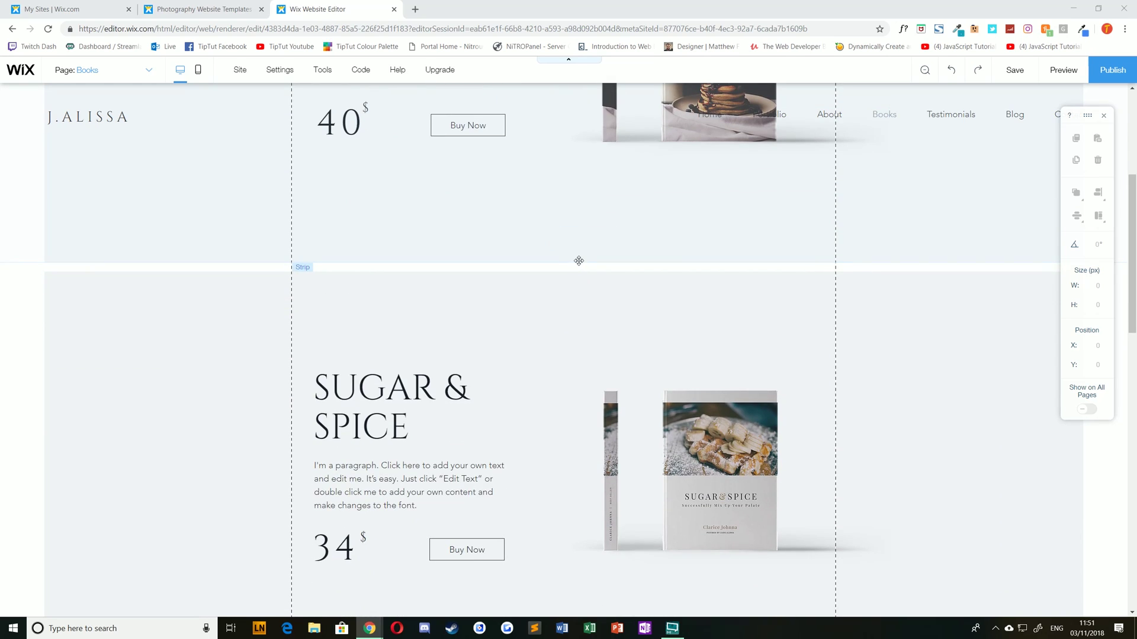
{"action": "scroll", "coordinate": [578, 260], "scroll_direction": "up", "scroll_amount": 5}
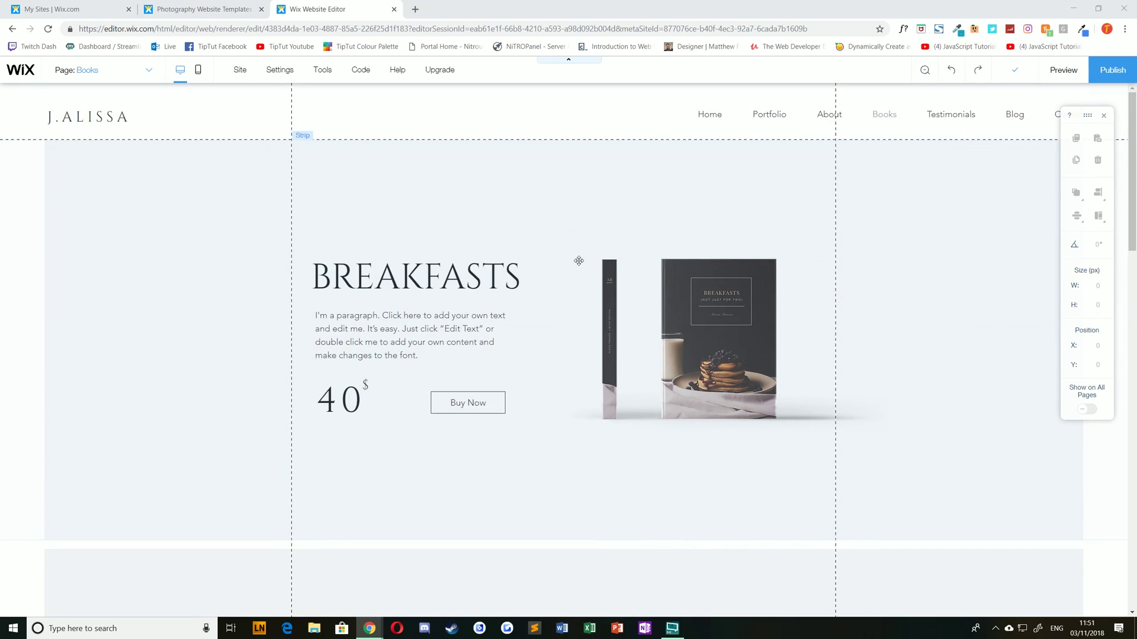
{"action": "left_click", "coordinate": [924, 71]}
- Delete the Holiday Season Specials section so Testimonials follows Sugar & Spice directly
{"action": "scroll", "coordinate": [508, 271], "scroll_direction": "down", "scroll_amount": 2}
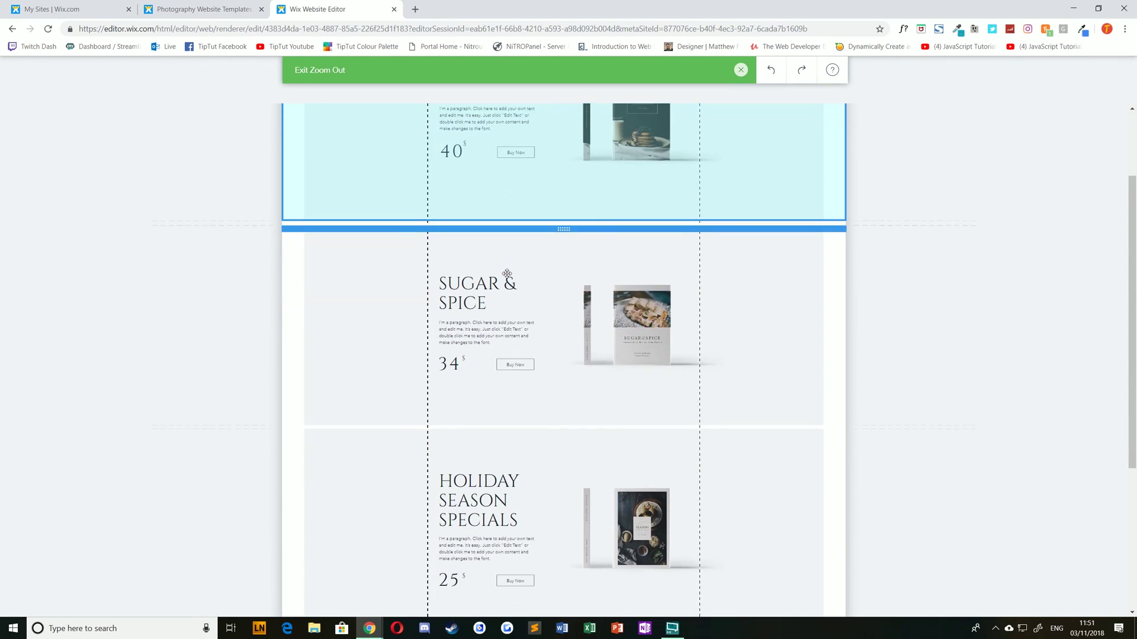
{"action": "scroll", "coordinate": [506, 274], "scroll_direction": "down", "scroll_amount": 2}
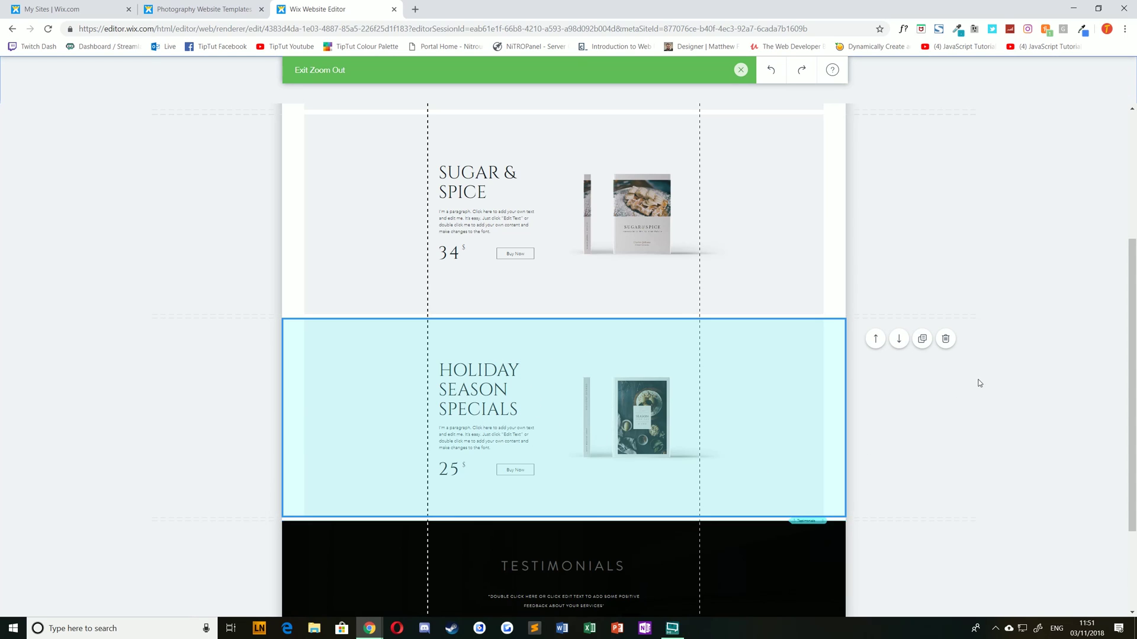
{"action": "left_click", "coordinate": [946, 338]}
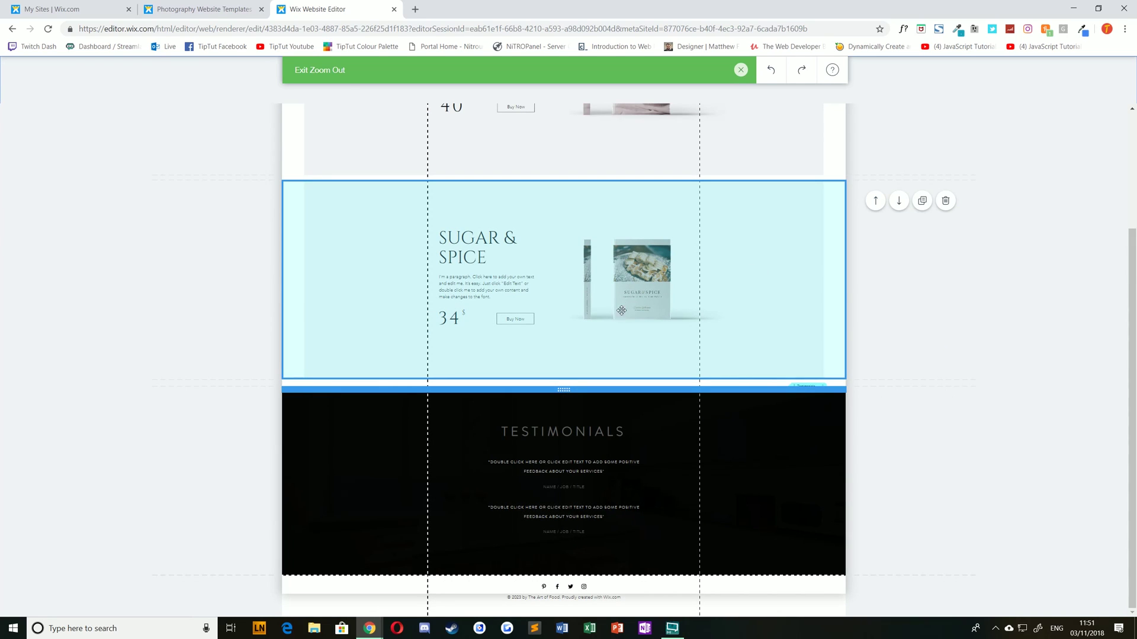
{"action": "scroll", "coordinate": [551, 368], "scroll_direction": "up", "scroll_amount": 3}
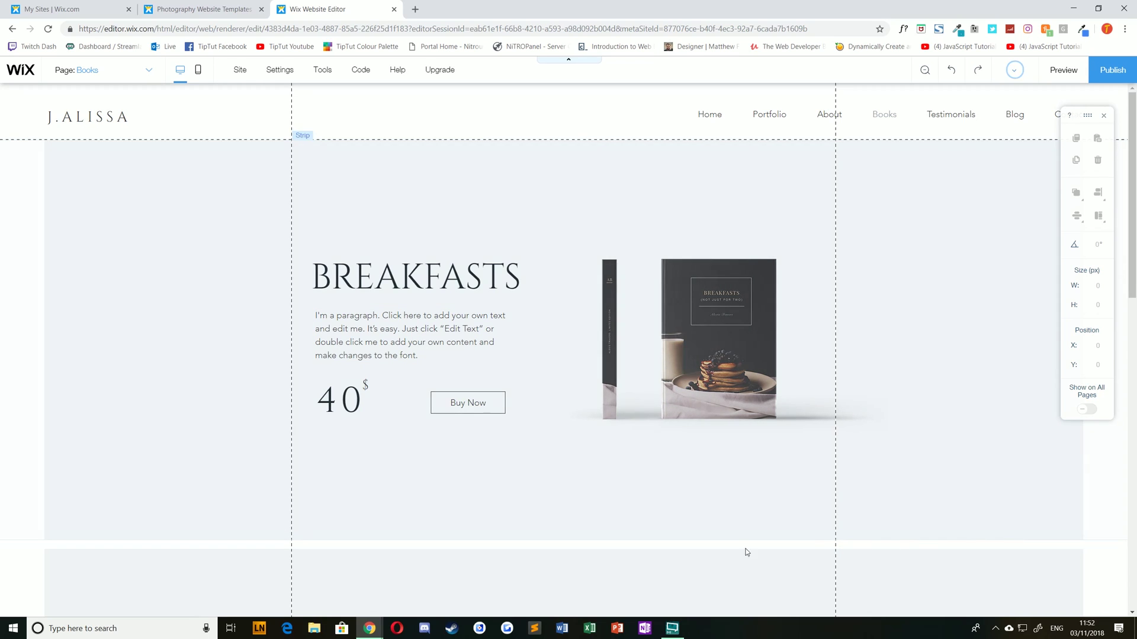
{"action": "scroll", "coordinate": [297, 556], "scroll_direction": "down", "scroll_amount": 3}
{"action": "scroll", "coordinate": [370, 510], "scroll_direction": "down", "scroll_amount": 3}
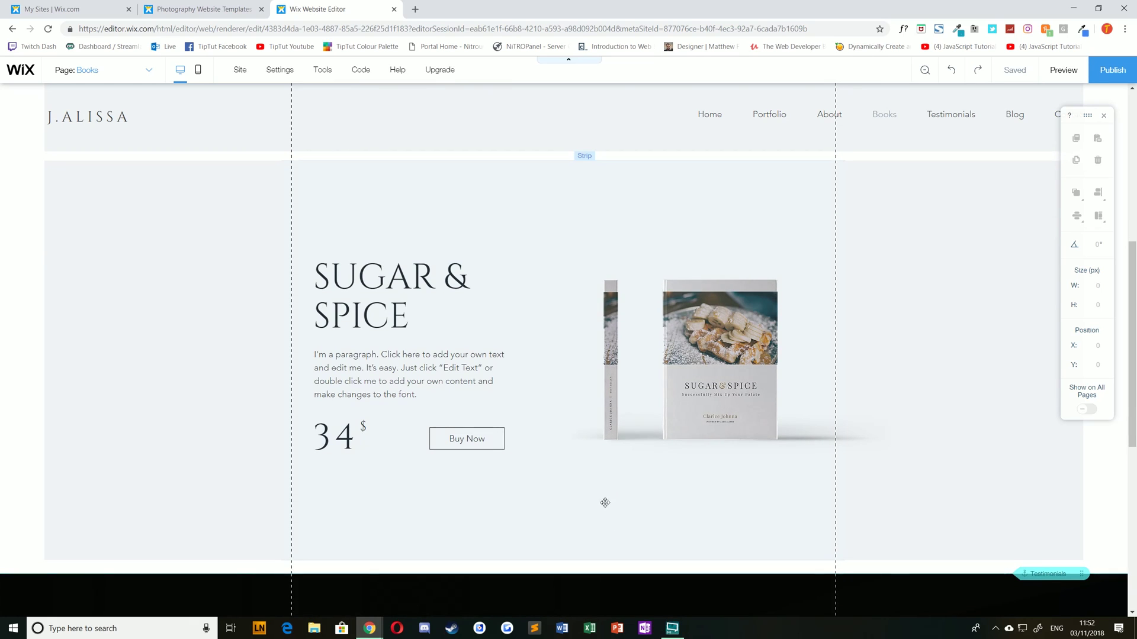
{"action": "scroll", "coordinate": [651, 491], "scroll_direction": "up", "scroll_amount": 3}
{"action": "scroll", "coordinate": [685, 468], "scroll_direction": "up", "scroll_amount": 3}
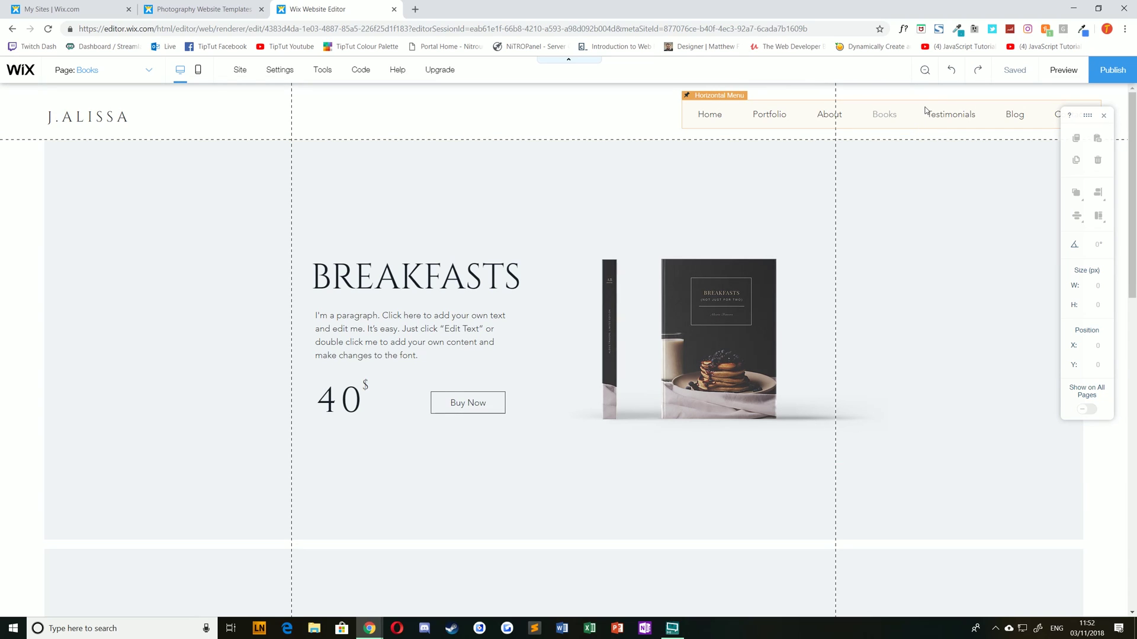
- Delete the spaces between Breakfasts and Sugar & Spice, and between Sugar & Spice and Testimonials
{"action": "left_click", "coordinate": [921, 72]}
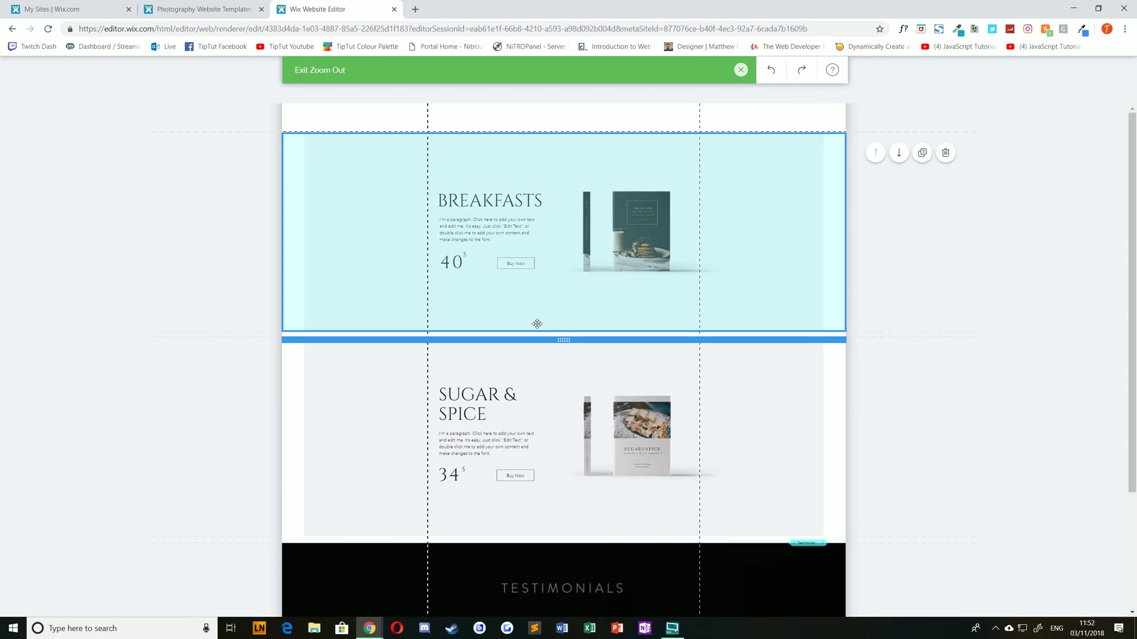
{"action": "mouse_move", "coordinate": [538, 337]}
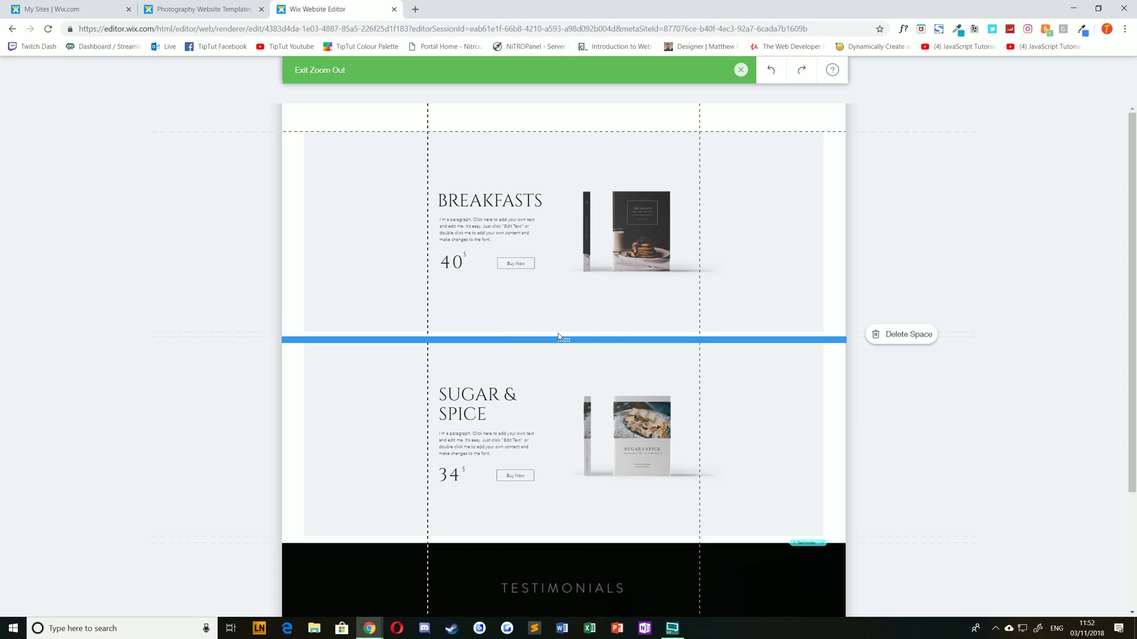
{"action": "mouse_move", "coordinate": [842, 340]}
{"action": "left_click", "coordinate": [883, 336]}
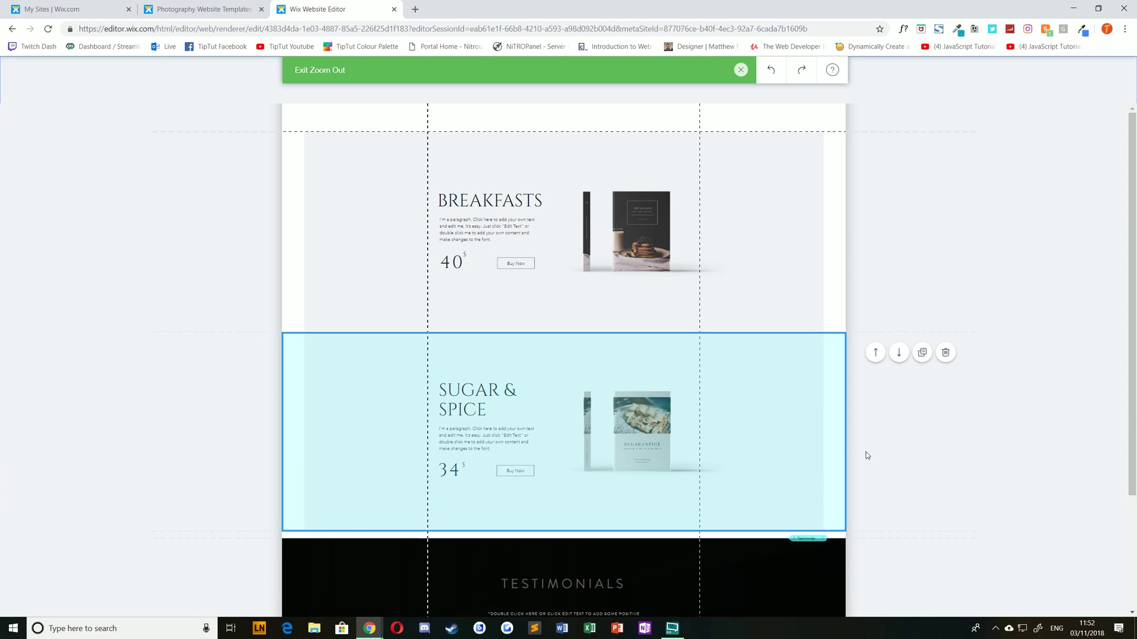
{"action": "mouse_move", "coordinate": [859, 537]}
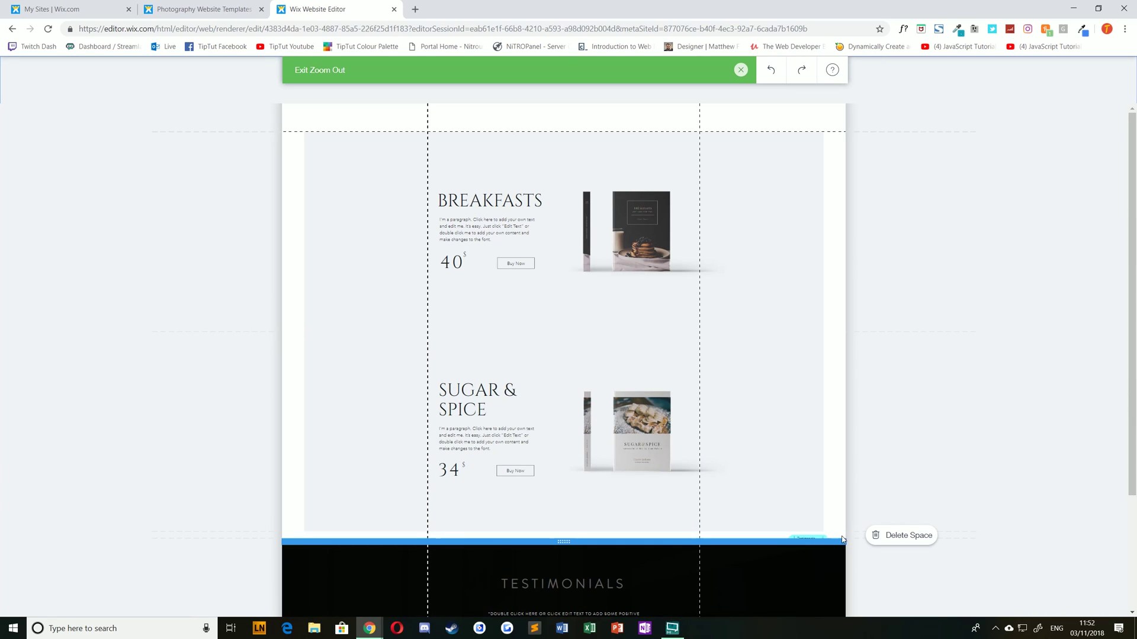
{"action": "left_click", "coordinate": [902, 536]}
- Check the flush sections in full editing, then go back to the zoomed-out reorder view
{"action": "scroll", "coordinate": [902, 473], "scroll_direction": "down", "scroll_amount": 3}
{"action": "scroll", "coordinate": [902, 475], "scroll_direction": "up", "scroll_amount": 3}
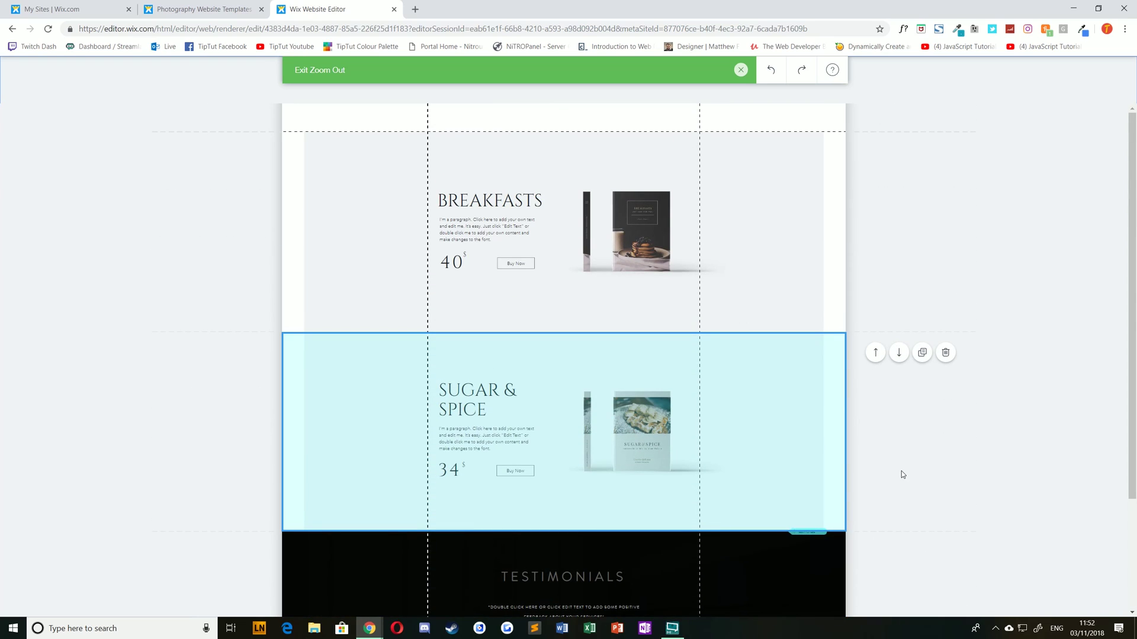
{"action": "left_click", "coordinate": [901, 471]}
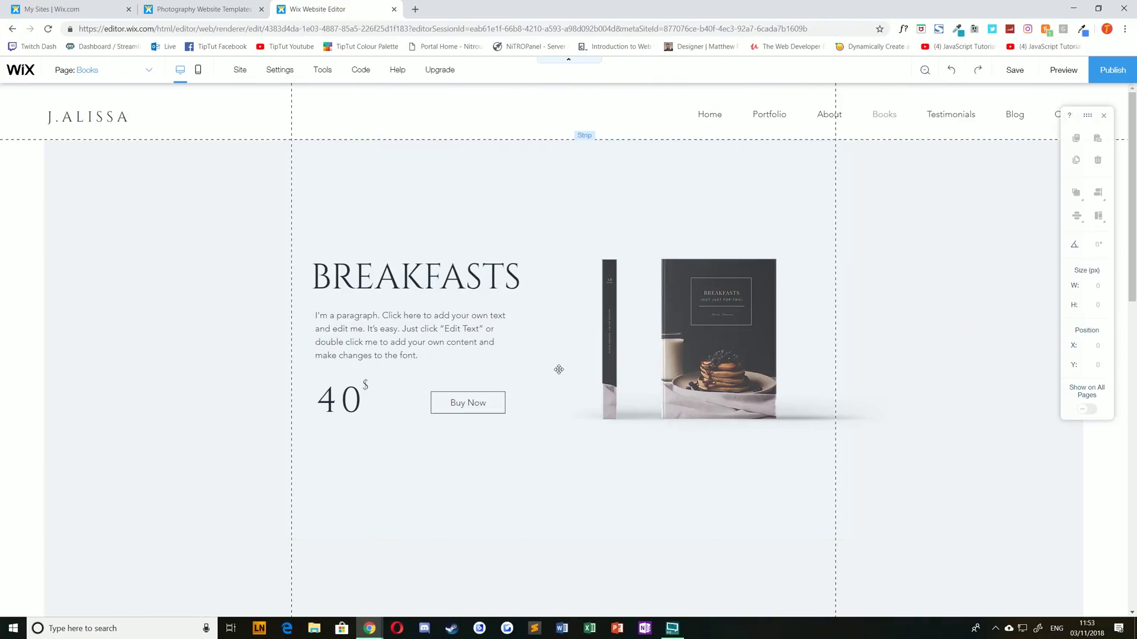
{"action": "scroll", "coordinate": [566, 369], "scroll_direction": "down", "scroll_amount": 5}
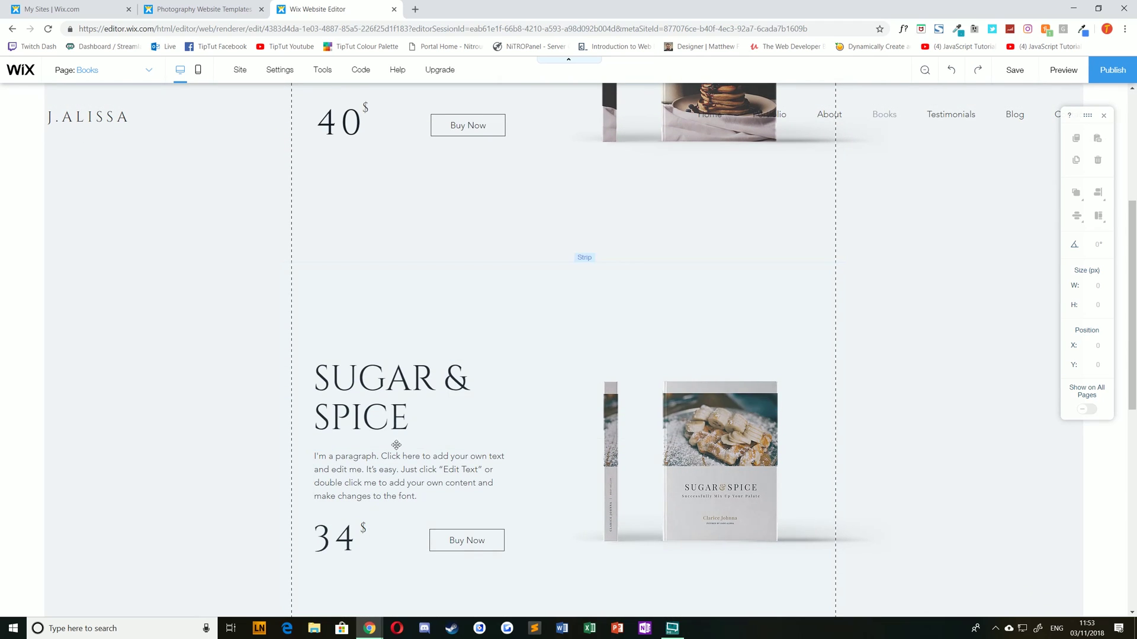
{"action": "scroll", "coordinate": [464, 432], "scroll_direction": "up", "scroll_amount": 4}
{"action": "scroll", "coordinate": [532, 408], "scroll_direction": "down", "scroll_amount": 3}
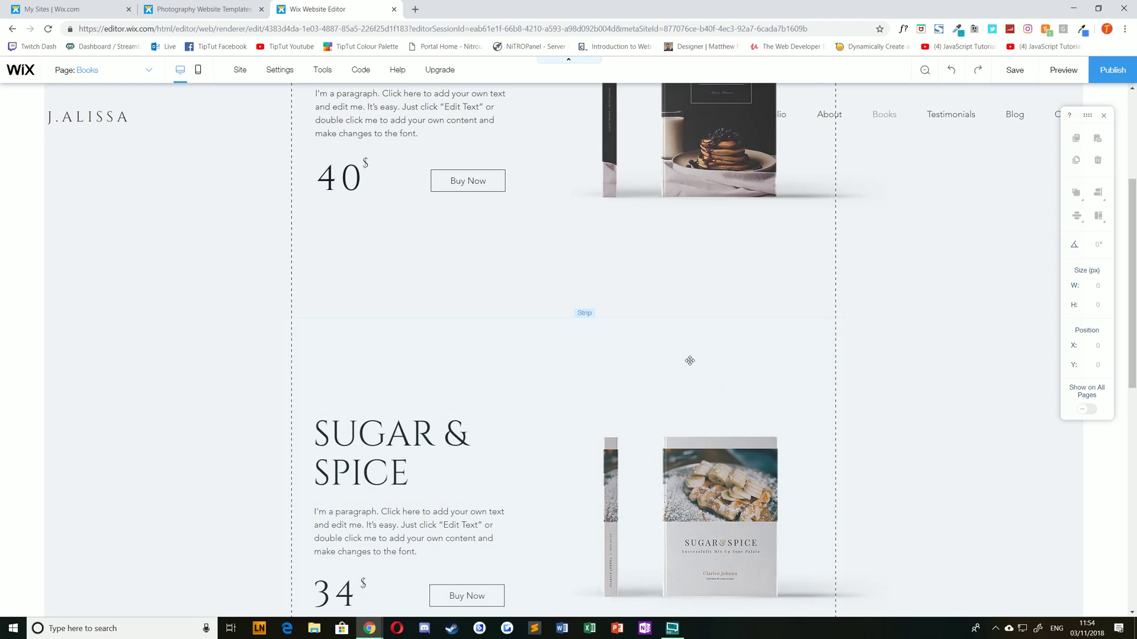
{"action": "scroll", "coordinate": [690, 355], "scroll_direction": "up", "scroll_amount": 4}
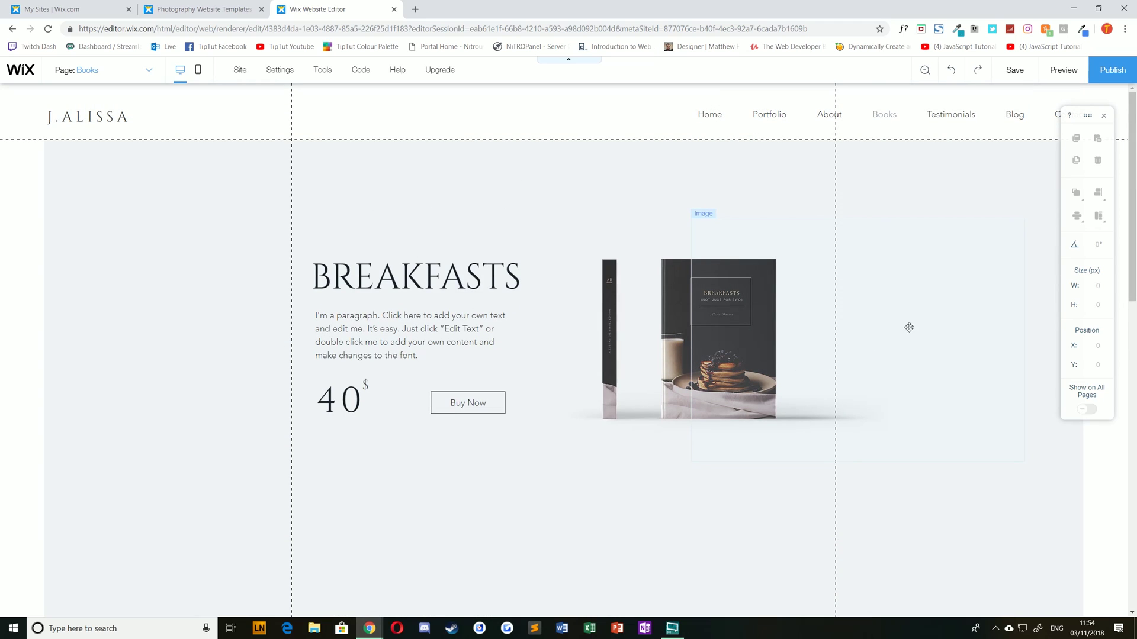
{"action": "left_click", "coordinate": [925, 71]}
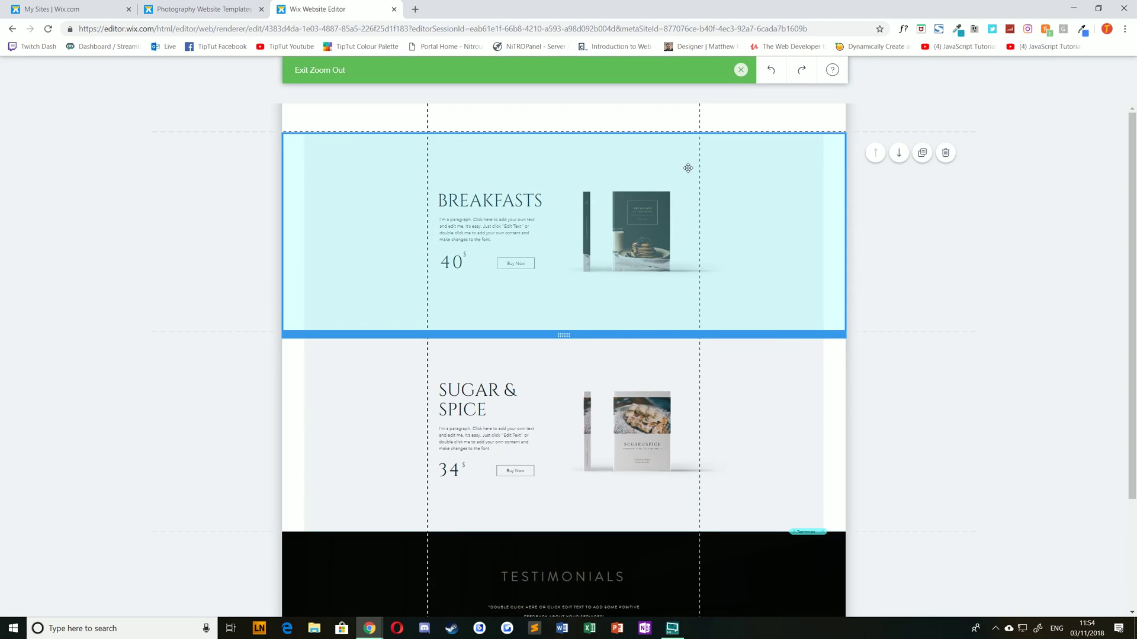
- Move Sugar & Spice above Breakfasts and Testimonials to the very top, then exit zoom-out
{"action": "left_click_drag", "start_coordinate": [463, 510], "coordinate": [462, 168]}
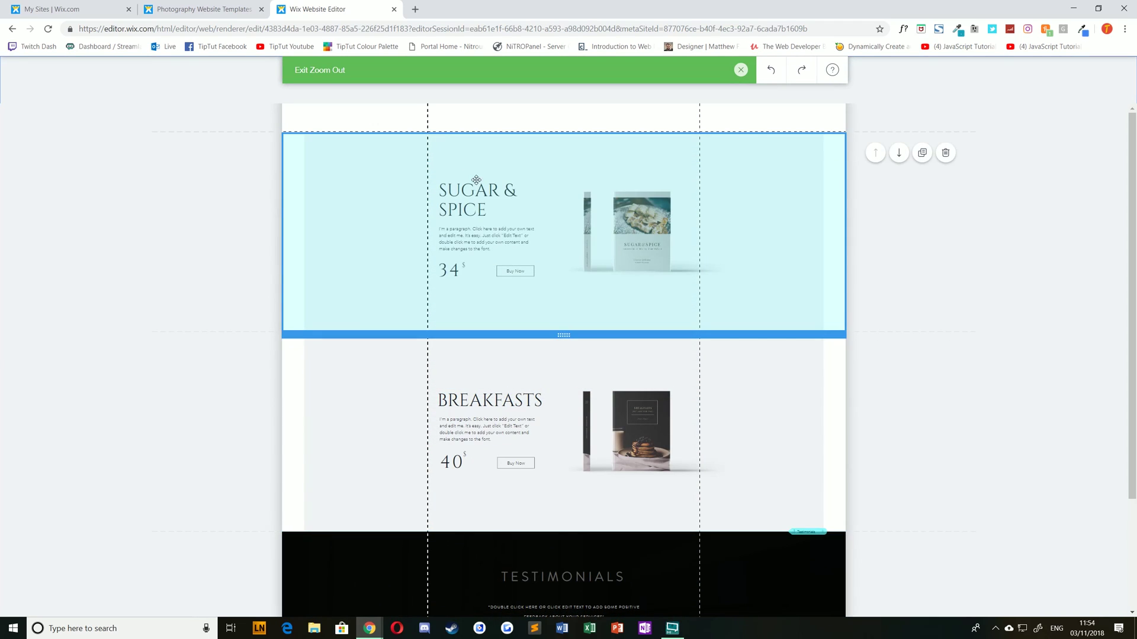
{"action": "left_click_drag", "start_coordinate": [432, 578], "coordinate": [471, 9]}
{"action": "left_click_drag", "start_coordinate": [465, 482], "coordinate": [613, 329]}
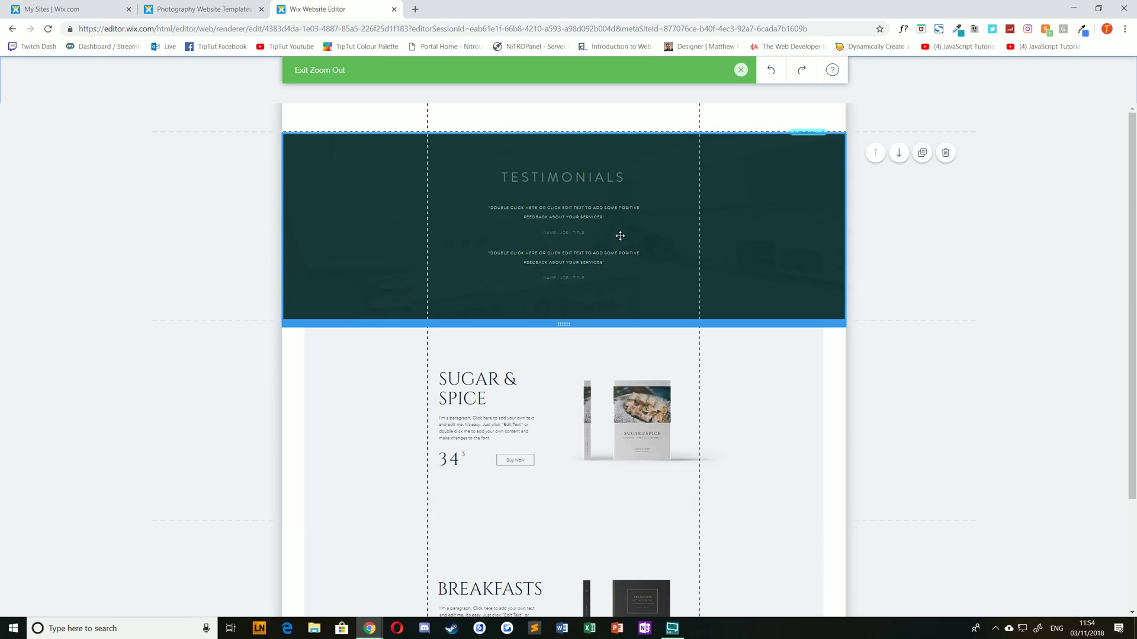
{"action": "scroll", "coordinate": [564, 238], "scroll_direction": "down", "scroll_amount": 3}
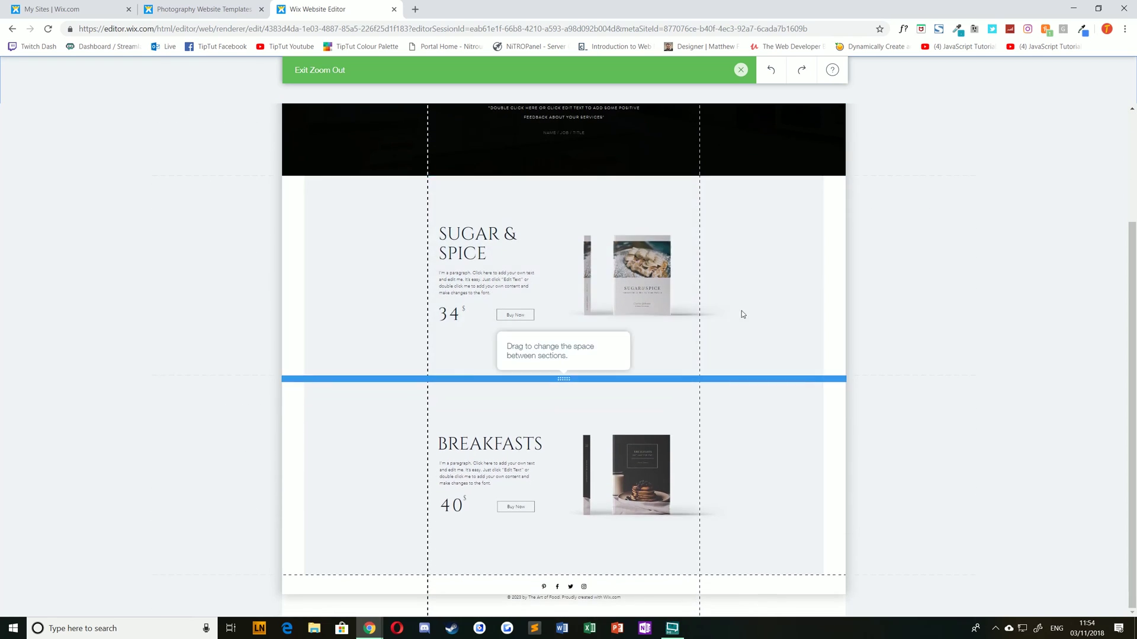
{"action": "scroll", "coordinate": [555, 193], "scroll_direction": "up", "scroll_amount": 3}
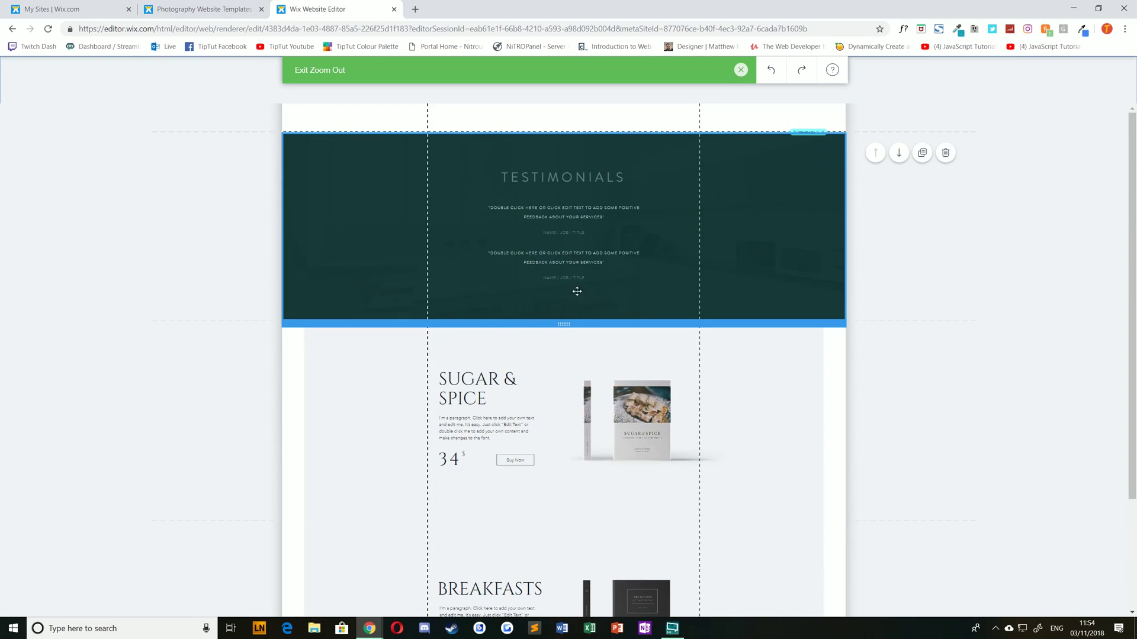
{"action": "left_click", "coordinate": [740, 70]}
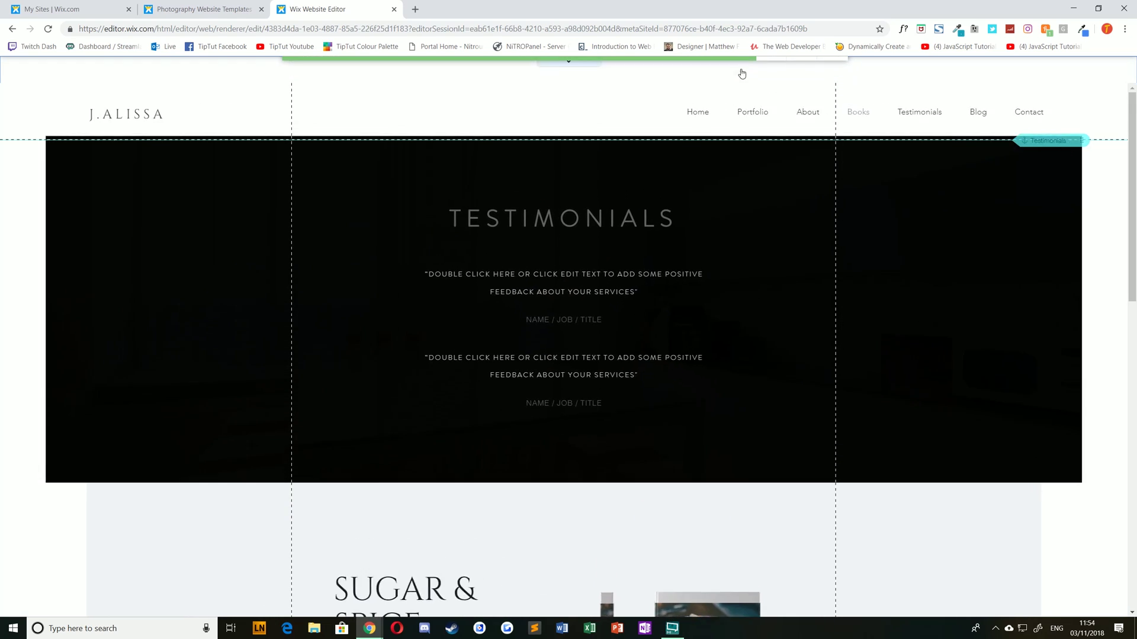
- Save the reordered Books page with Ctrl+S and confirm Testimonials now leads the page
{"action": "scroll", "coordinate": [549, 342], "scroll_direction": "down", "scroll_amount": 15}
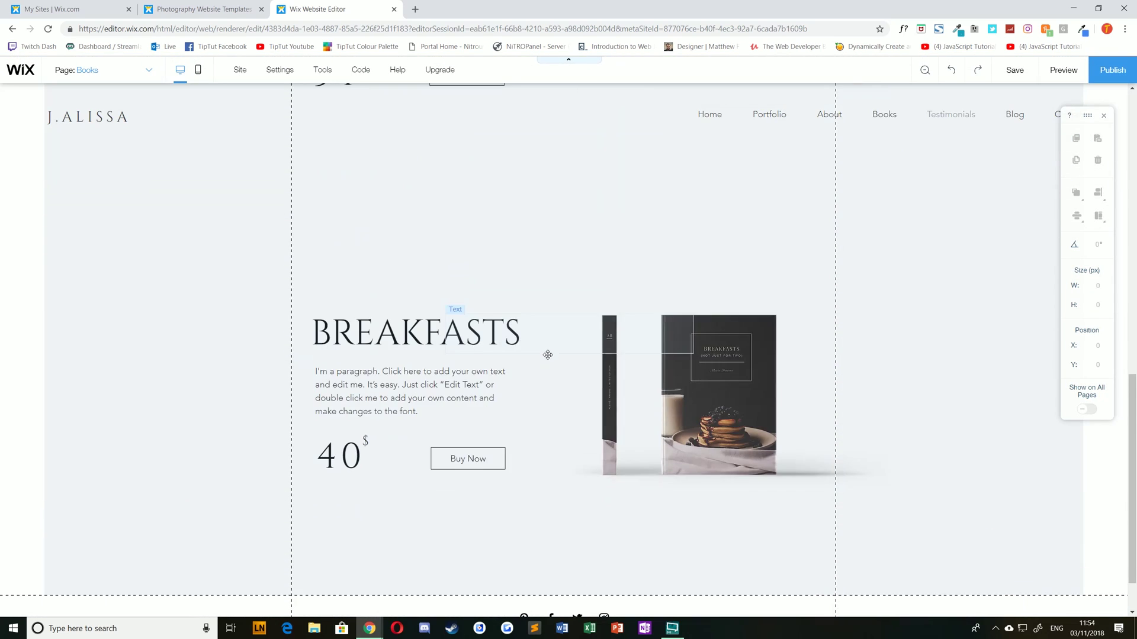
{"action": "scroll", "coordinate": [578, 391], "scroll_direction": "up", "scroll_amount": 15}
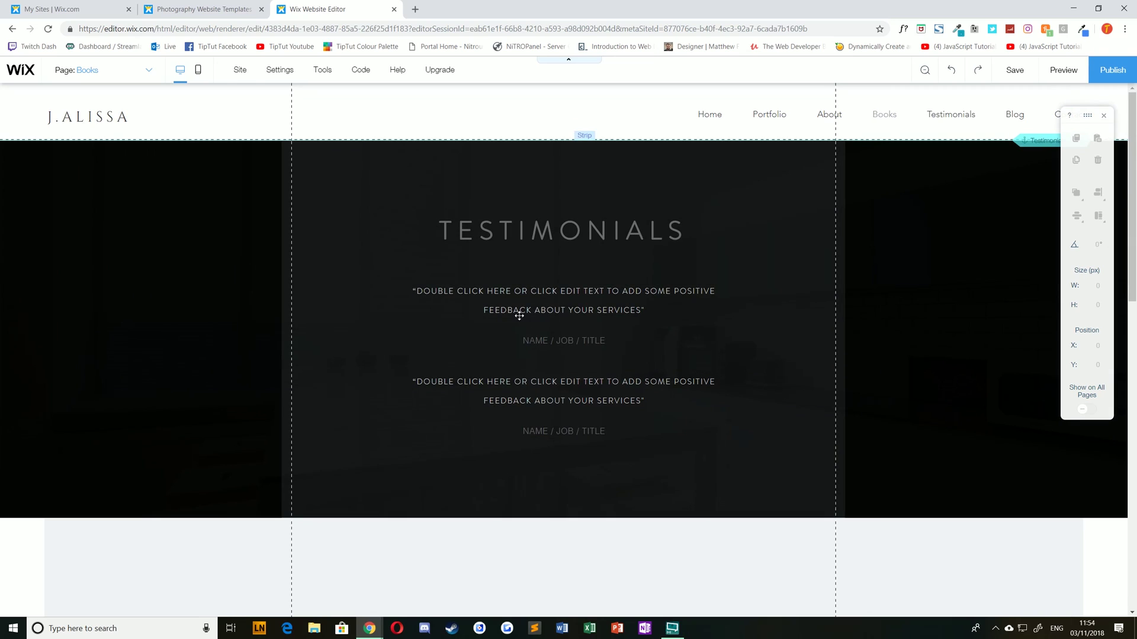
{"action": "key", "text": "ctrl+s"}
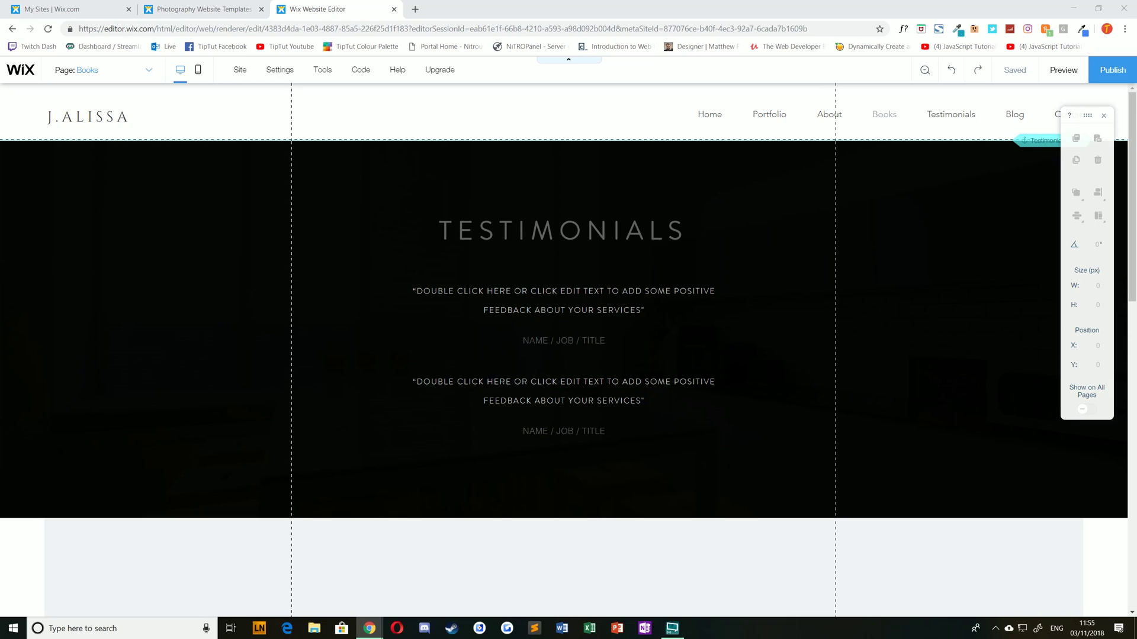
{"action": "scroll", "coordinate": [502, 277], "scroll_direction": "down", "scroll_amount": 2}
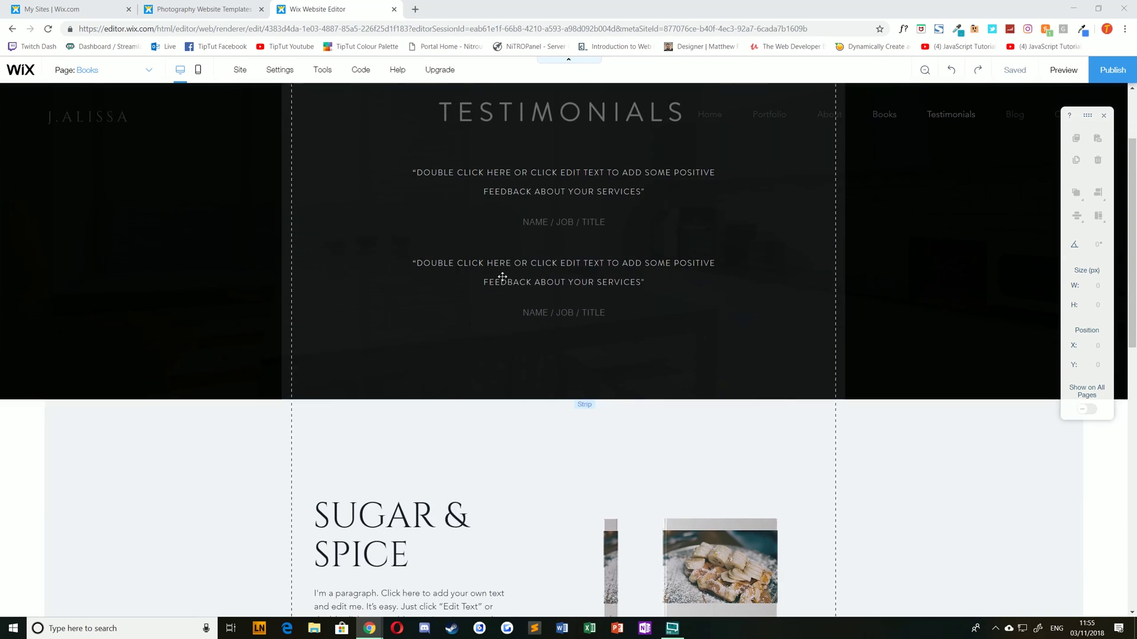
{"action": "scroll", "coordinate": [502, 276], "scroll_direction": "down", "scroll_amount": 4}
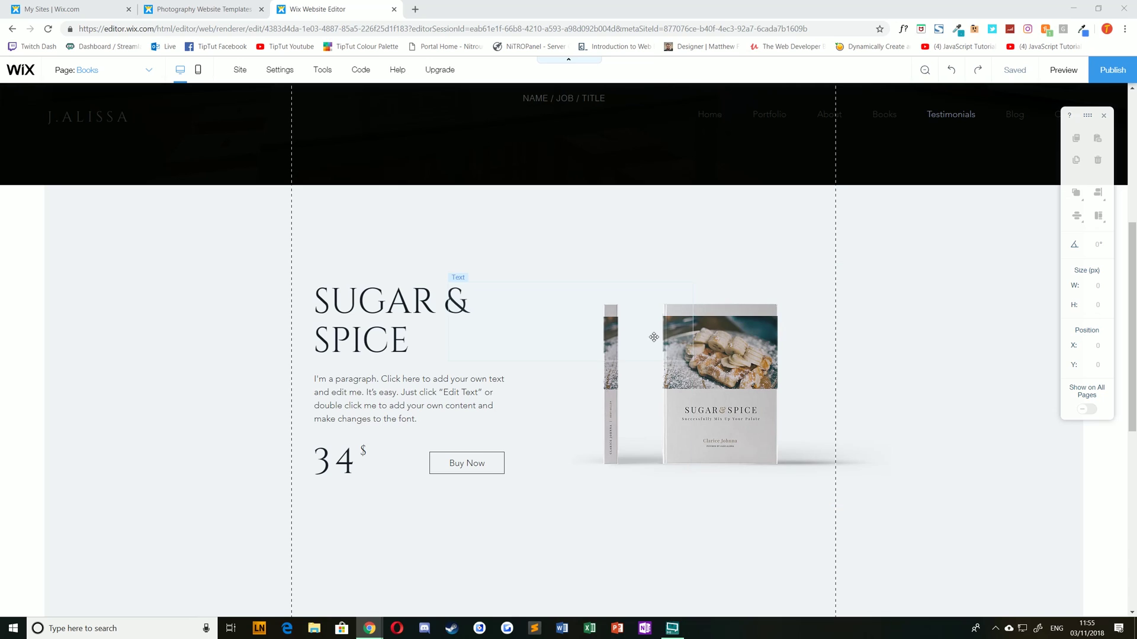
{"action": "scroll", "coordinate": [370, 230], "scroll_direction": "up", "scroll_amount": 5}
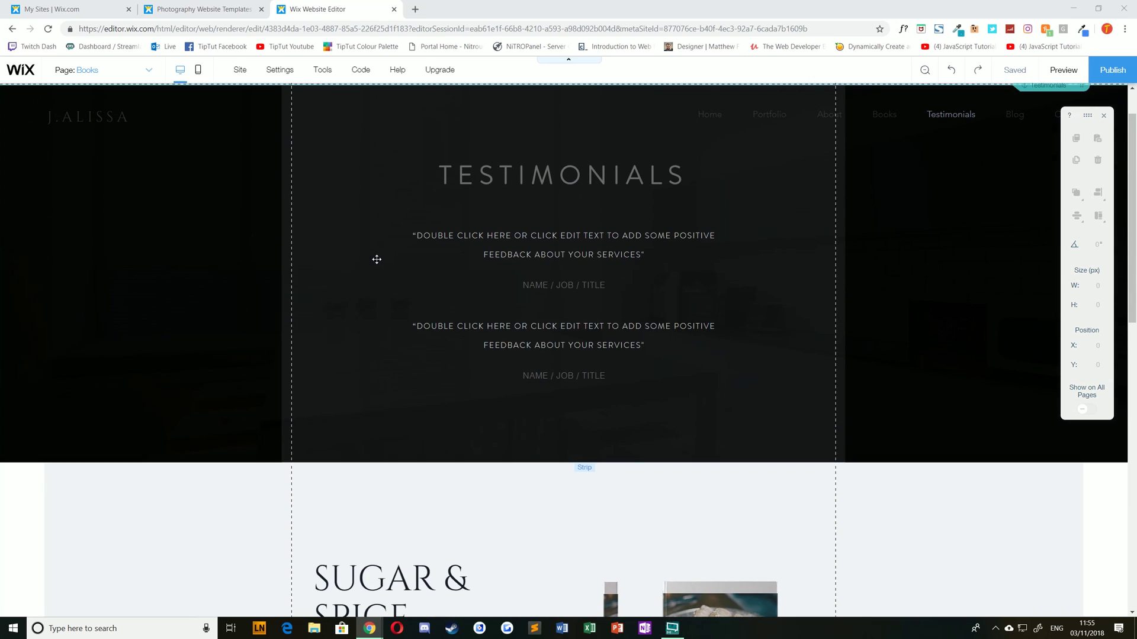